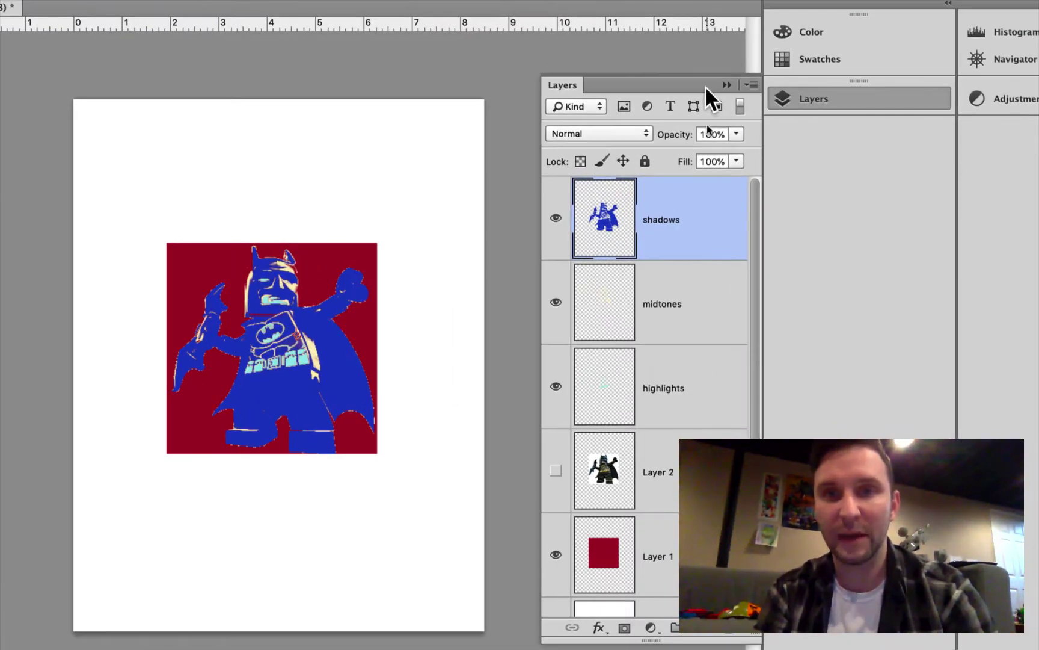
Step: Group the shadows, midtones, highlights, Layer 2 and Layer 1 layers into one layer group
left_click_drag(704, 49, 704, 50)
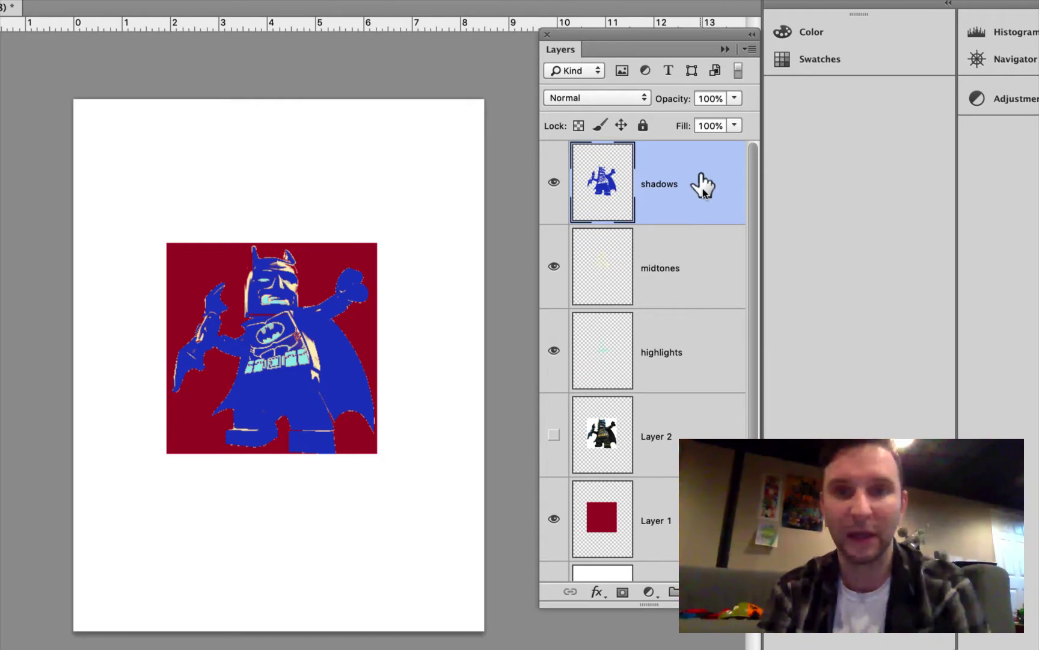
left_click(699, 289)
left_click(697, 345)
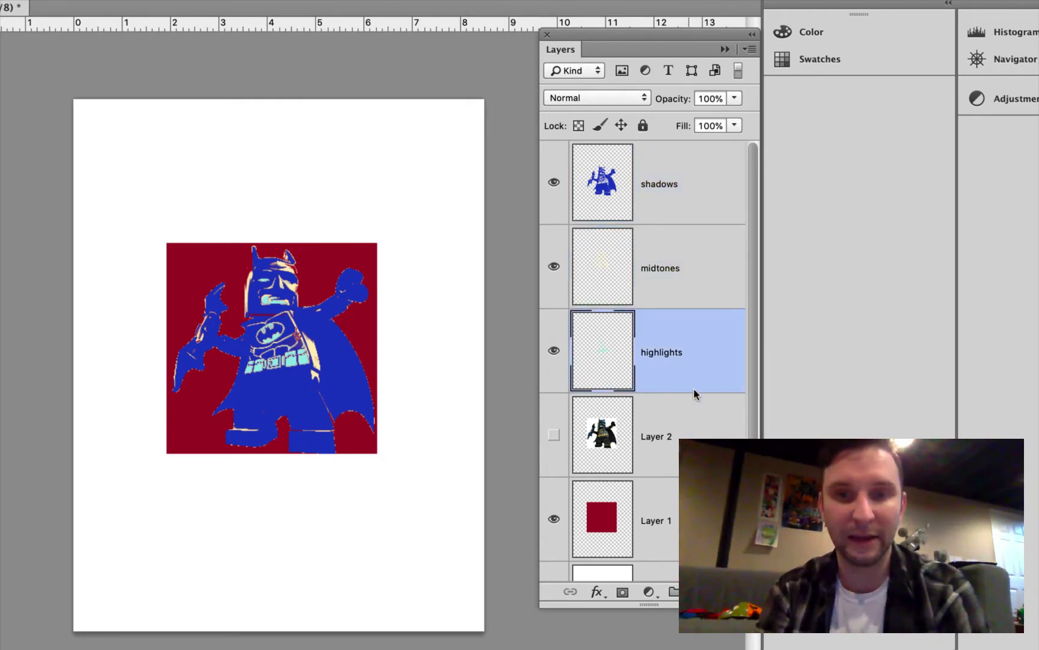
left_click(693, 414)
left_click(672, 527)
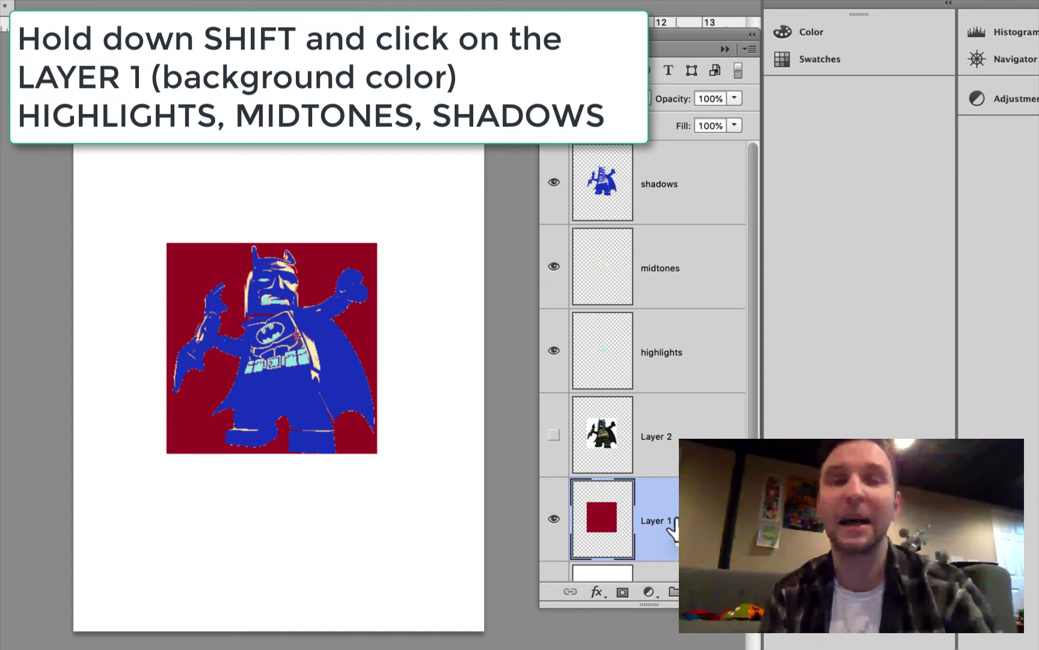
left_click(691, 394, "shift")
left_click(694, 334, "shift")
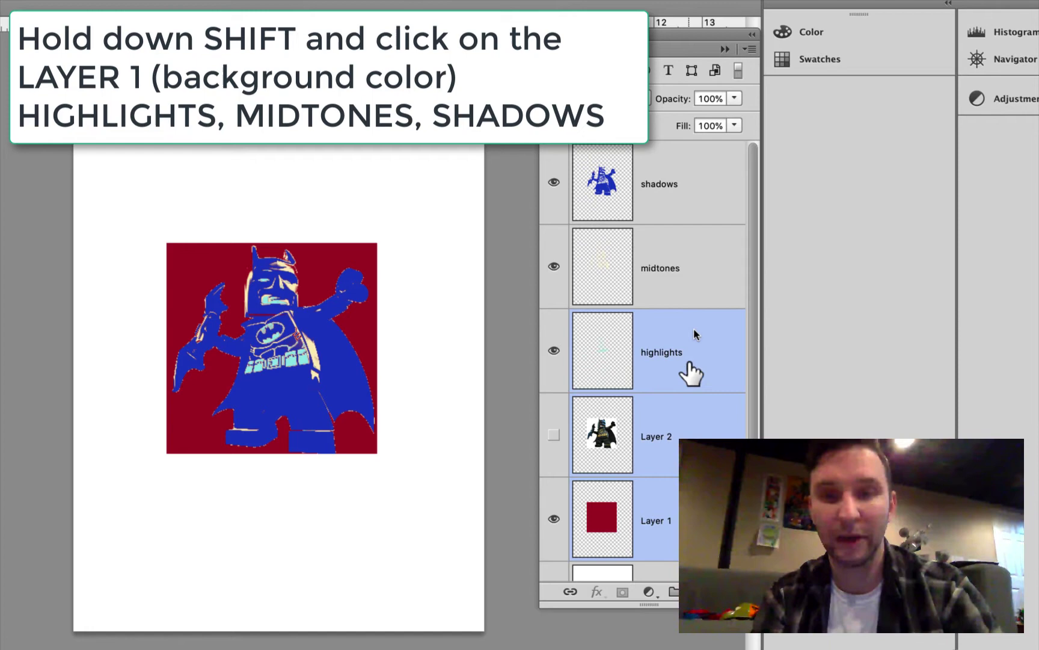
left_click(698, 278, "shift")
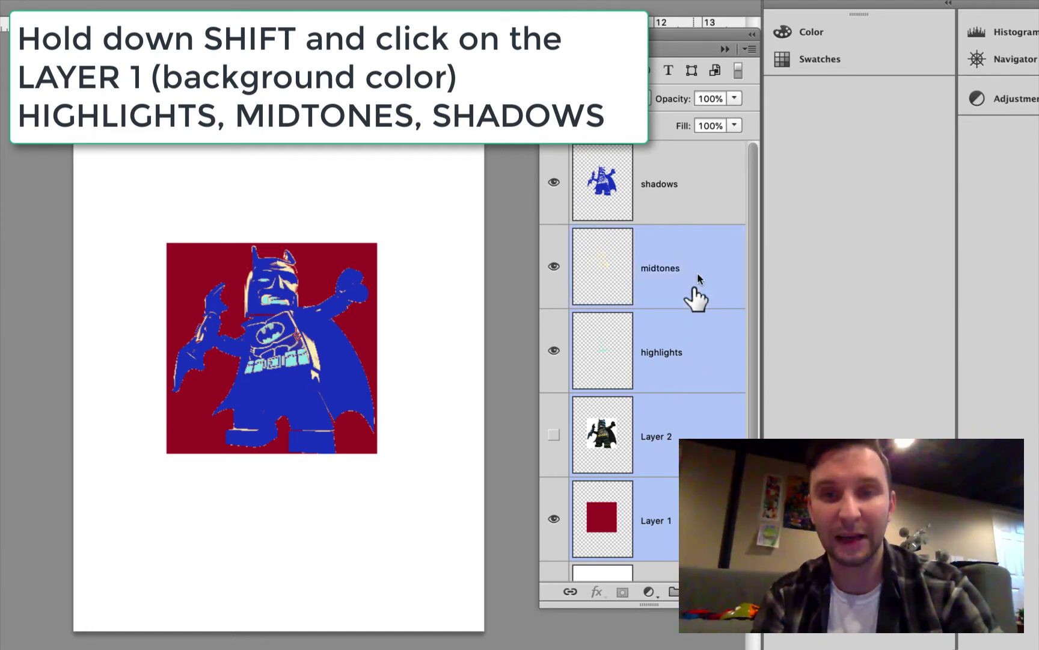
left_click(695, 199, "shift")
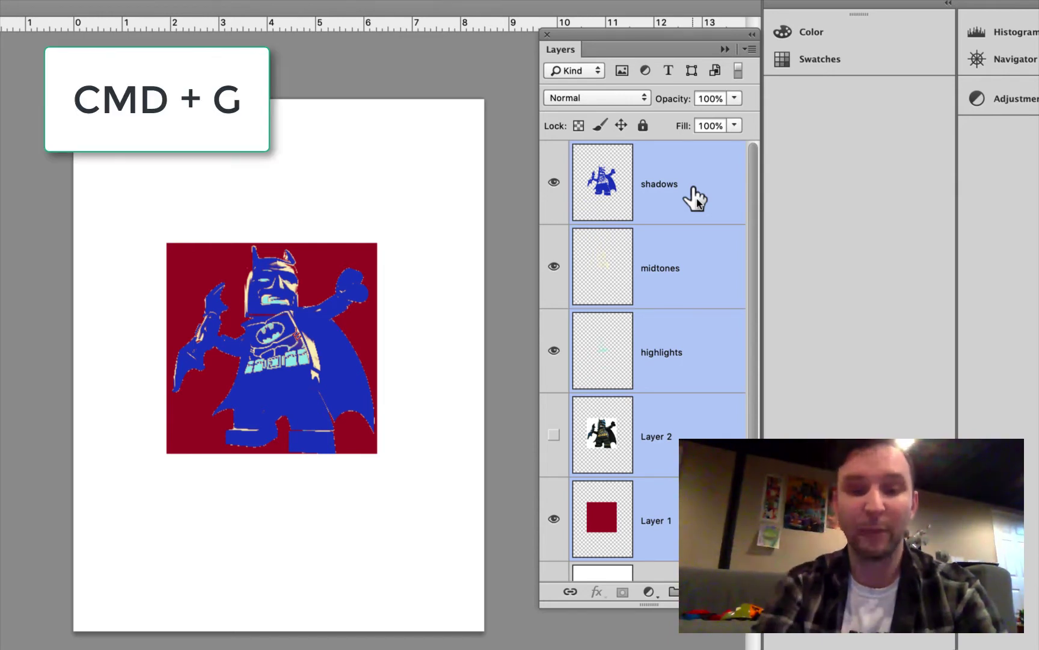
key("super+g")
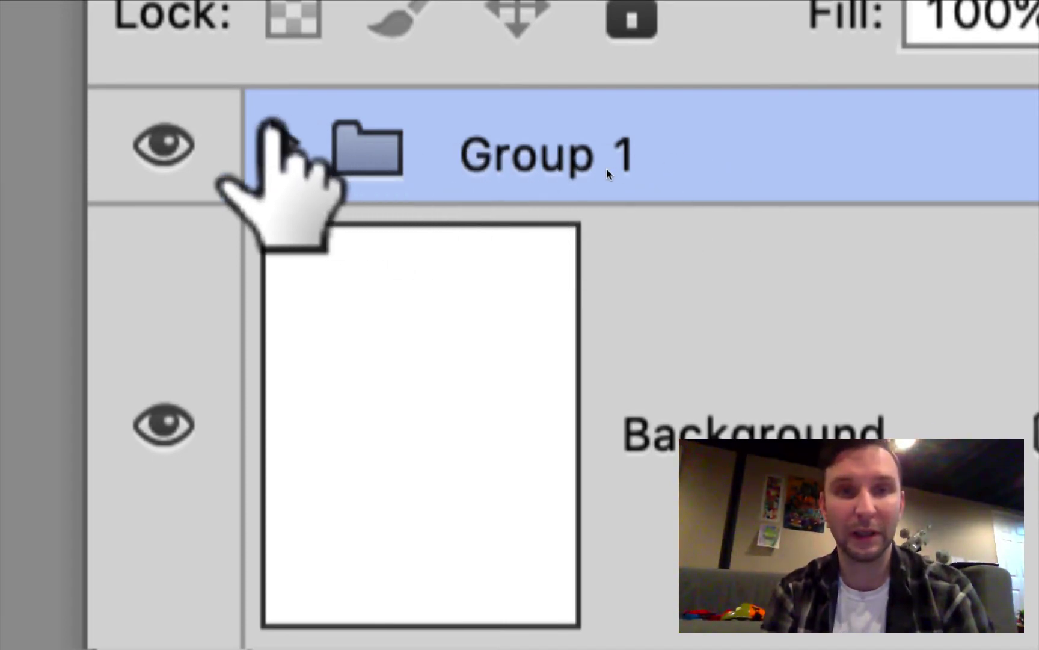
Step: Expand the new group to review its layers, check Layer 2's visibility, and collapse the group again
left_click(274, 130)
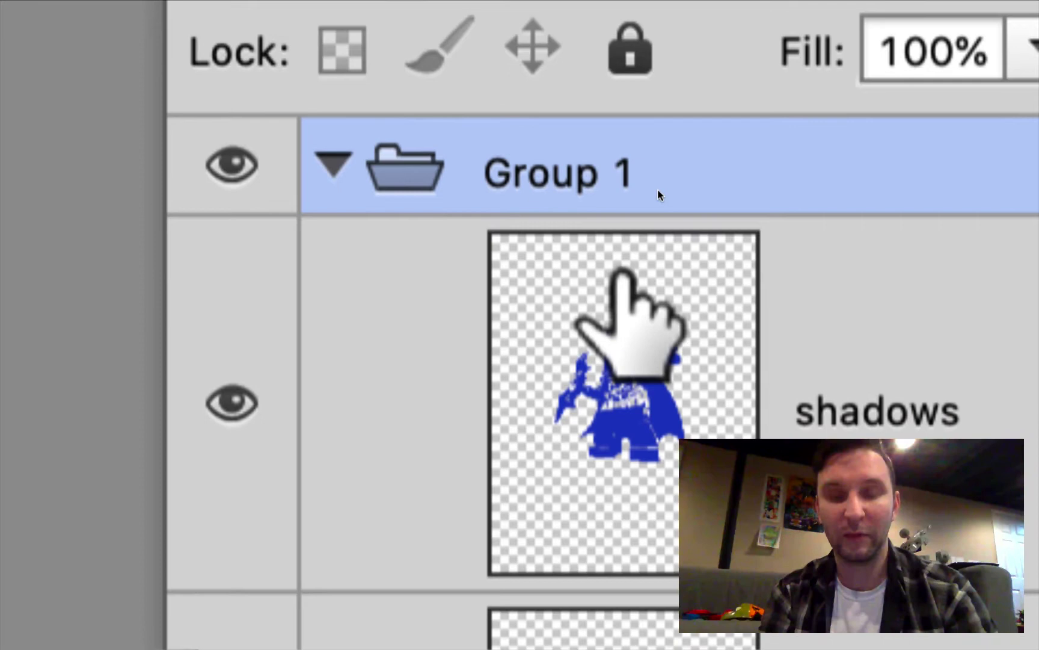
scroll(661, 181, "down", 2)
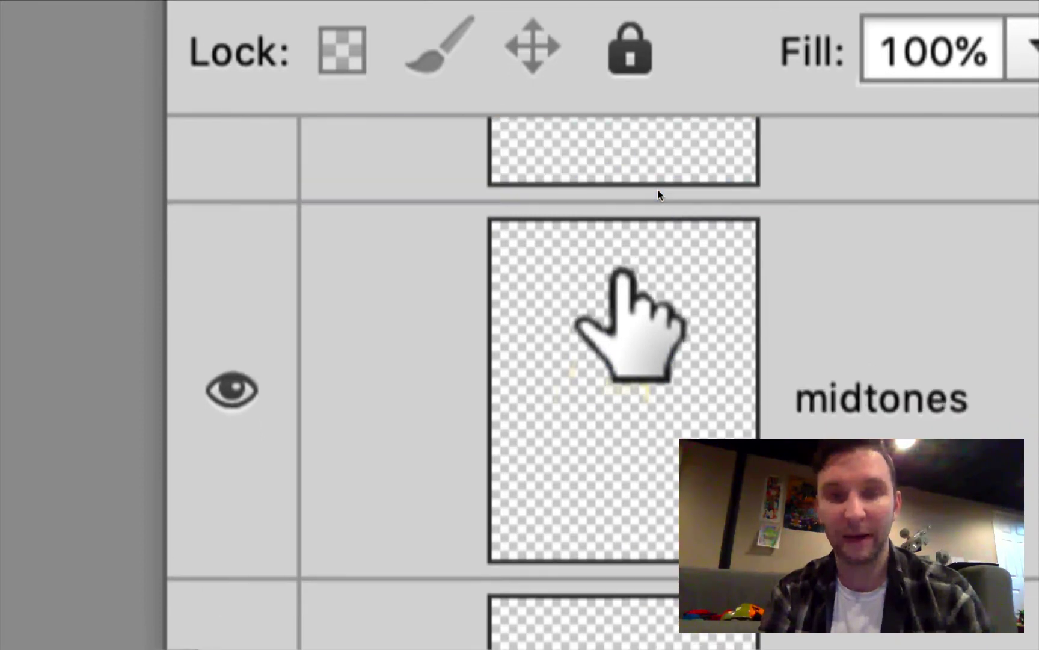
scroll(658, 194, "up", 3)
scroll(658, 194, "down", 3)
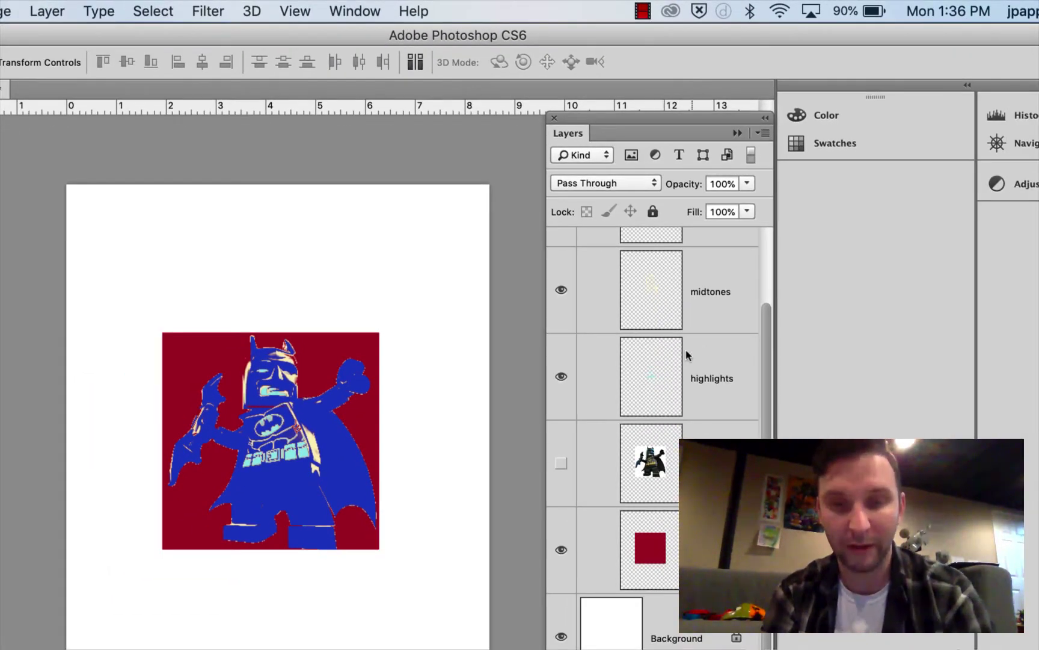
left_click(560, 463)
left_click(560, 463)
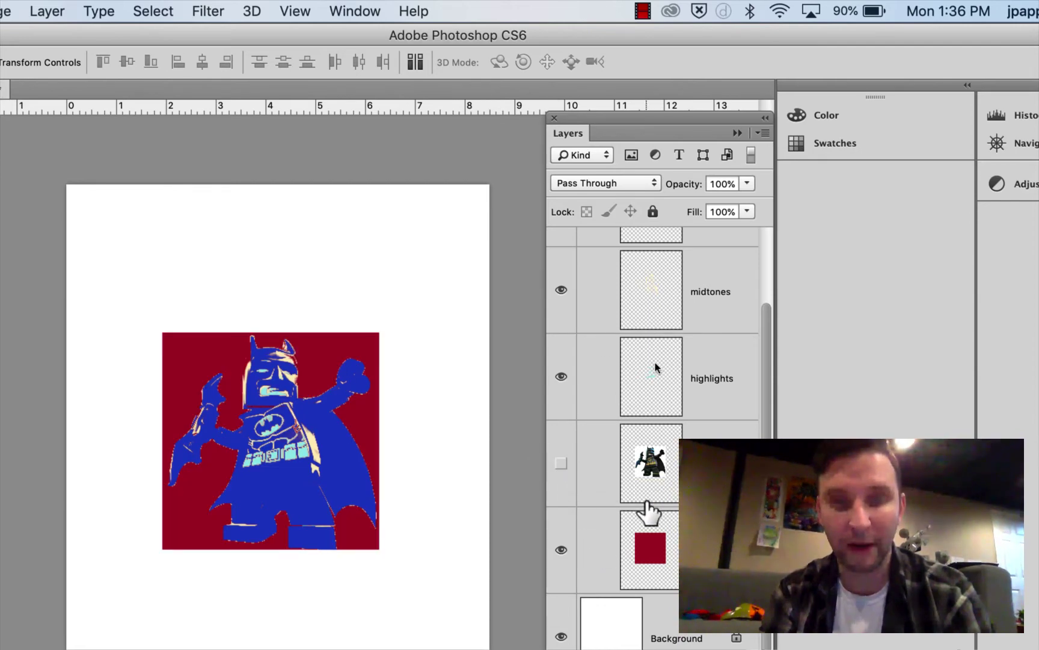
scroll(648, 511, "up", 3)
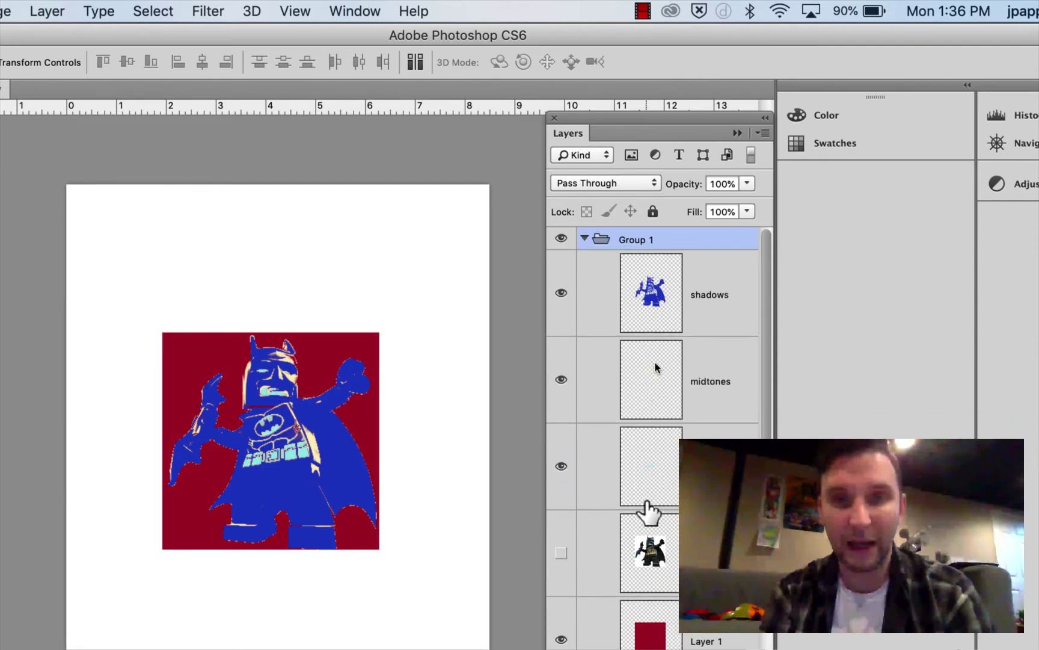
left_click(584, 239)
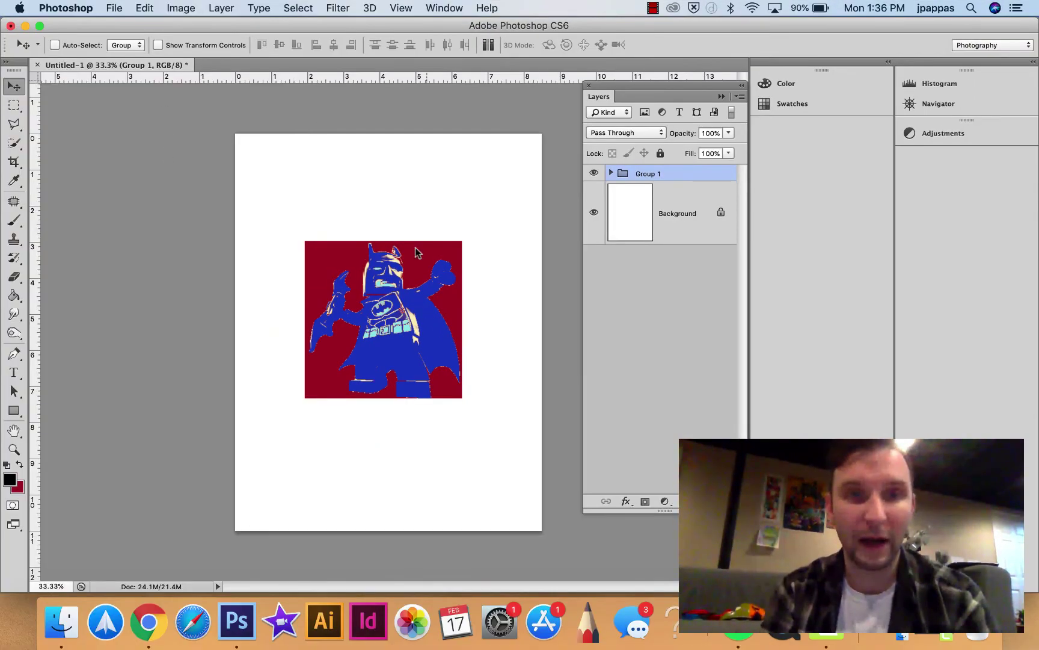
Step: Move Group 1 into the upper-left corner of the page and duplicate it as Group 1 copy
left_click_drag(419, 311, 359, 219)
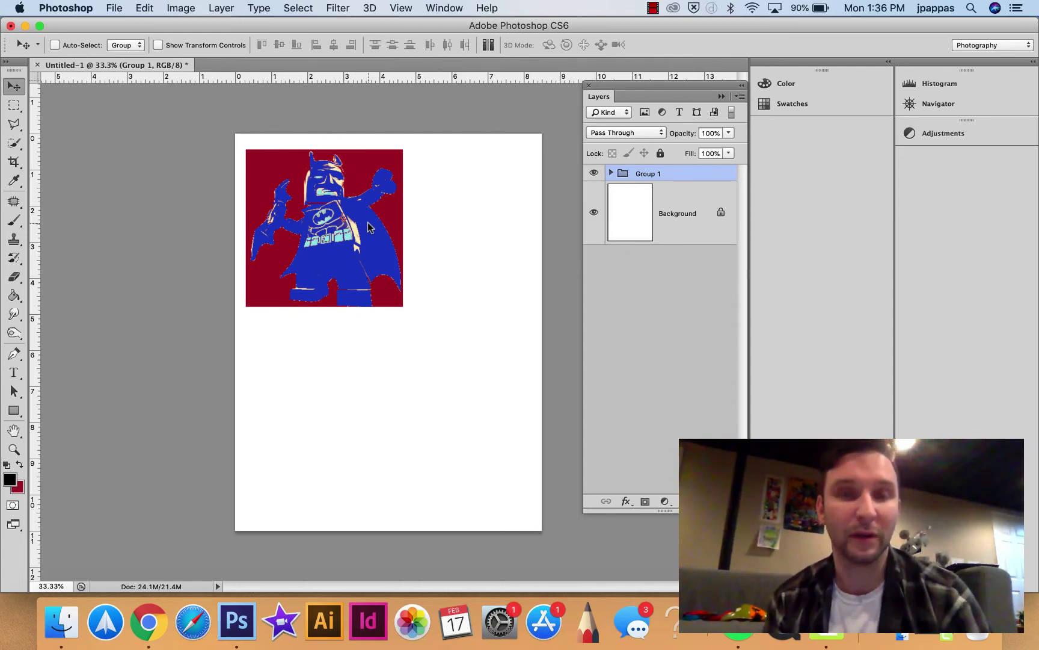
mouse_move(369, 226)
left_mouse_down()
mouse_move(360, 212)
mouse_move(370, 218)
left_mouse_up()
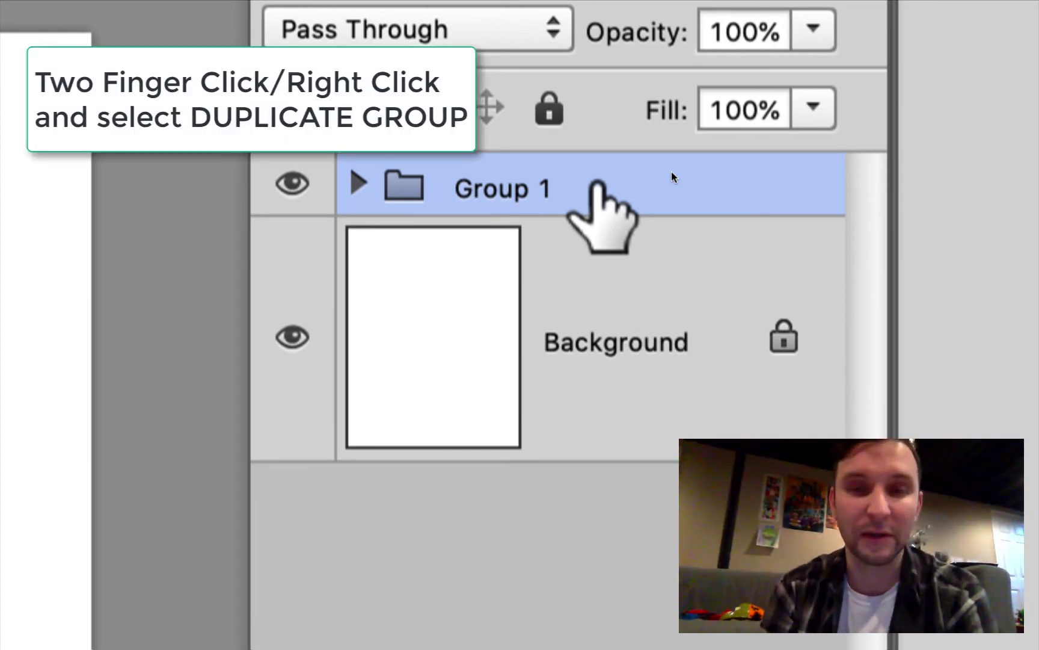
right_click(671, 172)
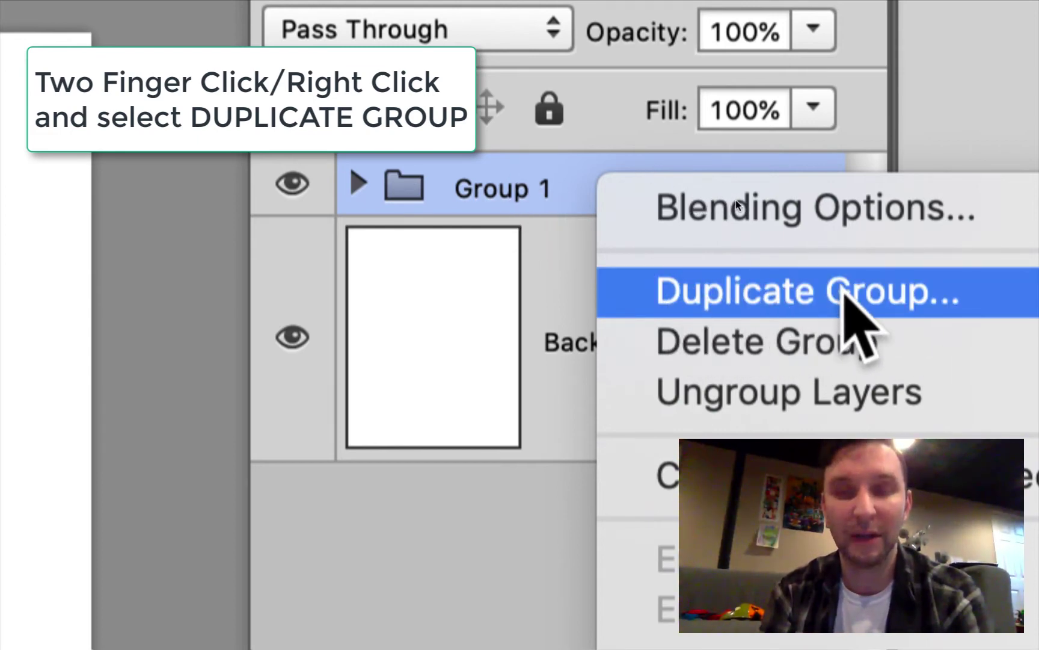
left_click(845, 292)
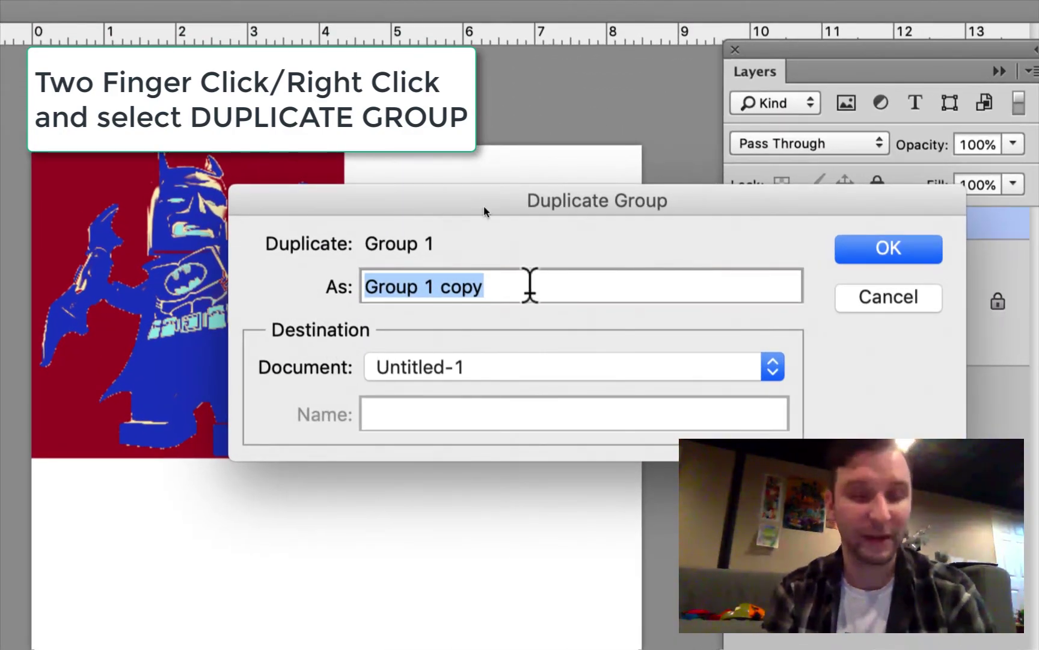
left_click(490, 287)
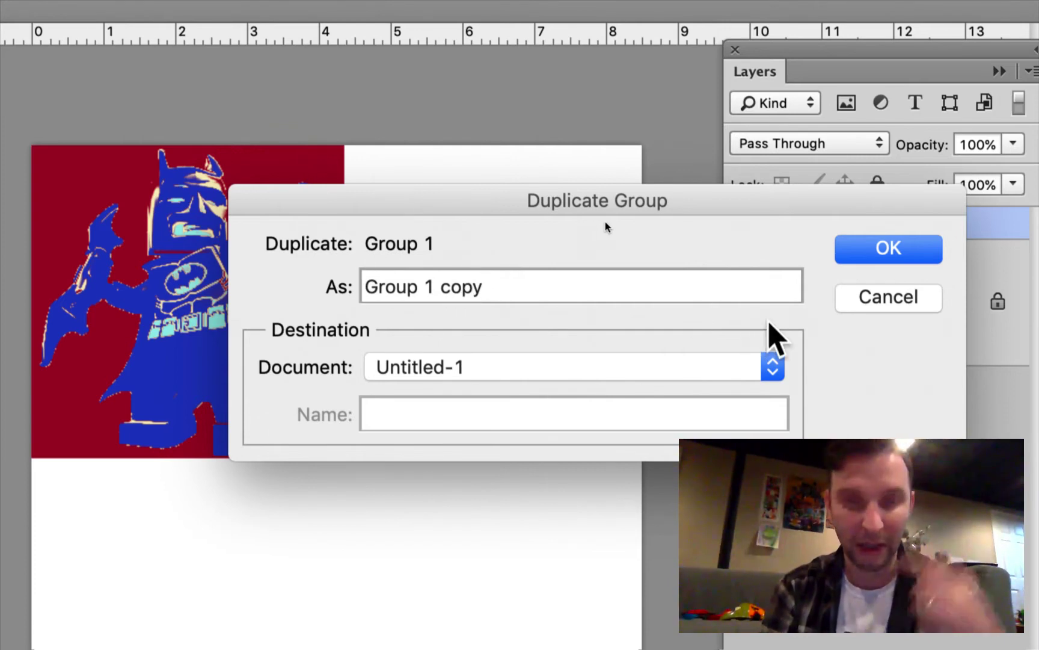
left_click(902, 252)
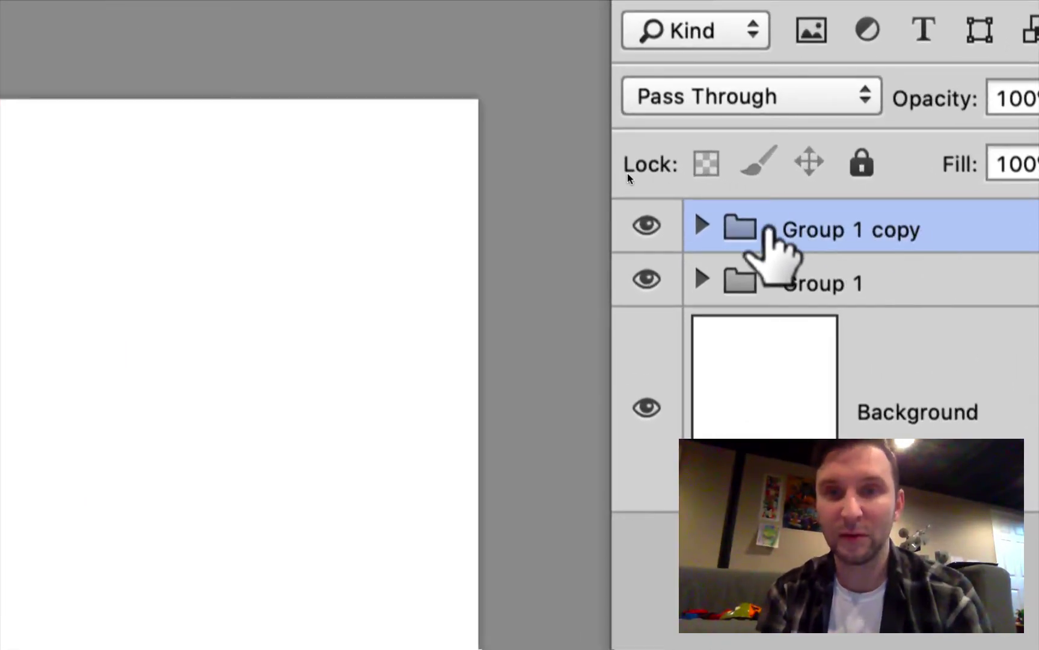
left_click(702, 226)
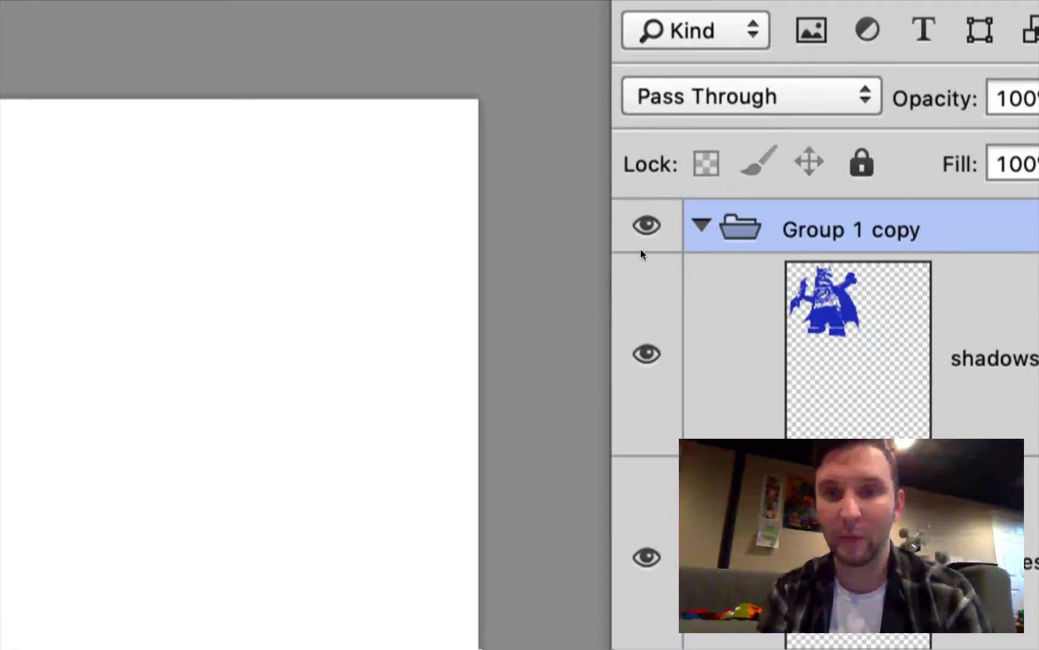
left_click(701, 226)
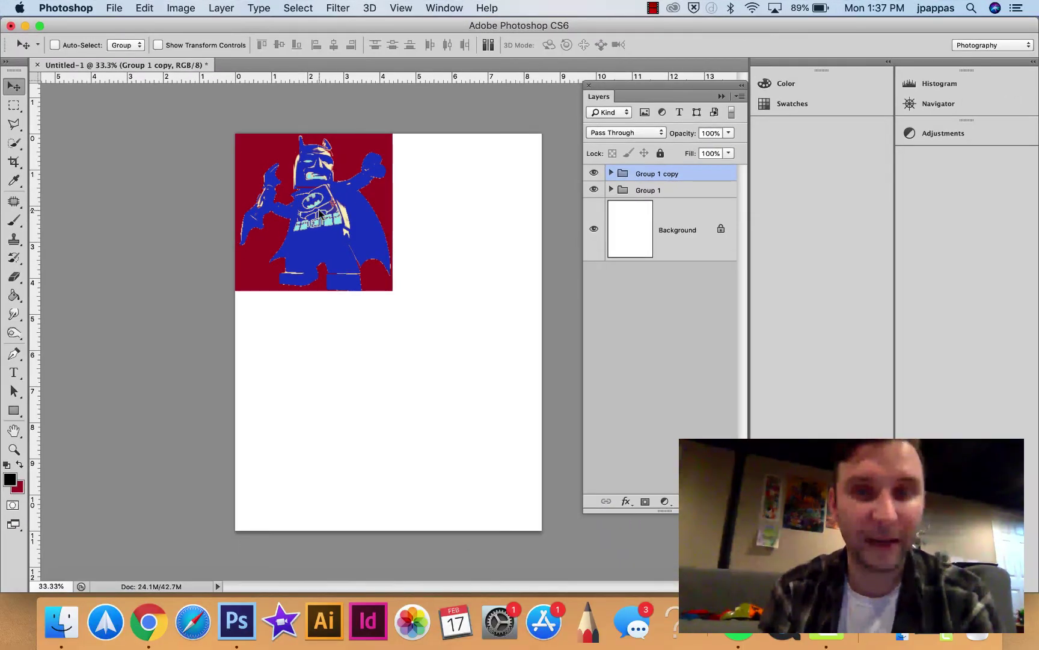
Step: Place Group 1 copy in the page's upper-right corner beside the original, and toggle each group's visibility to identify it
left_click_drag(321, 214, 472, 214)
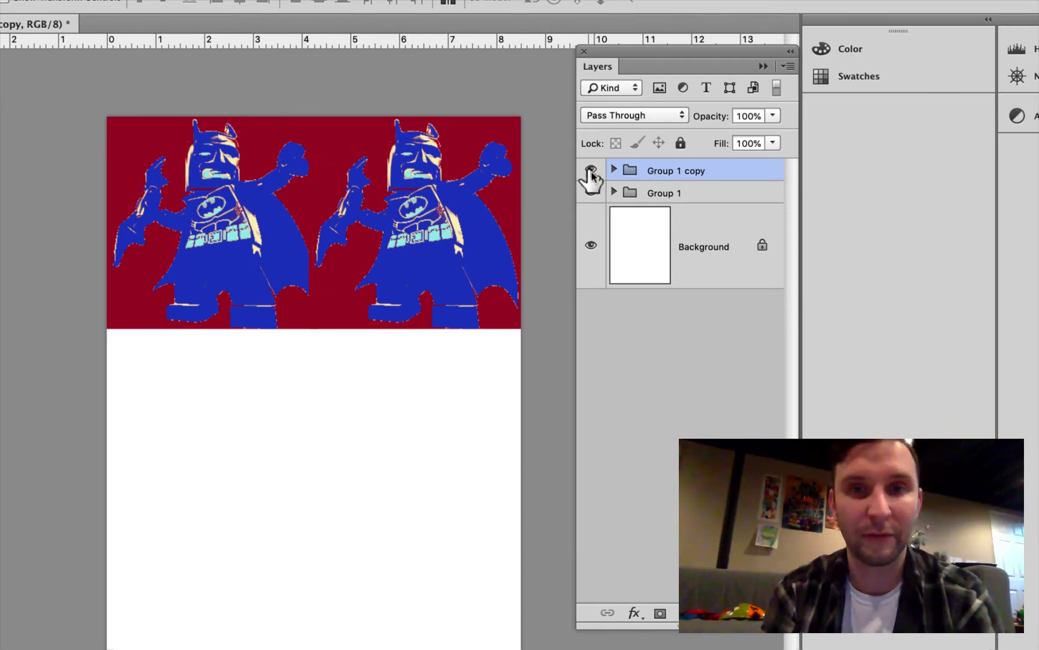
left_click(591, 171)
left_click(591, 172)
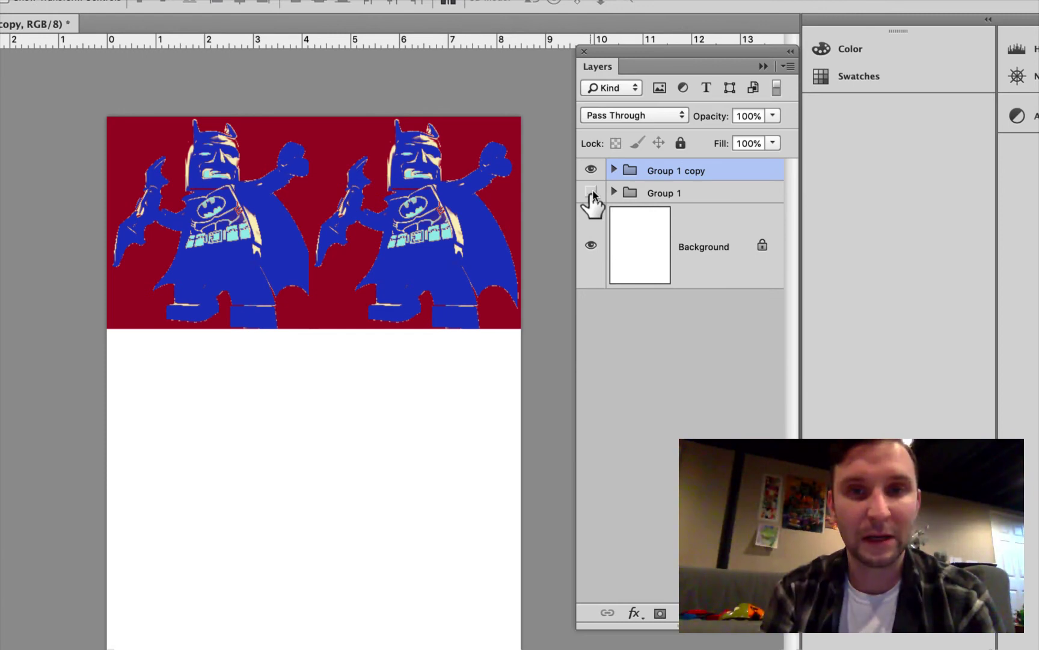
left_click(592, 192)
left_click(592, 193)
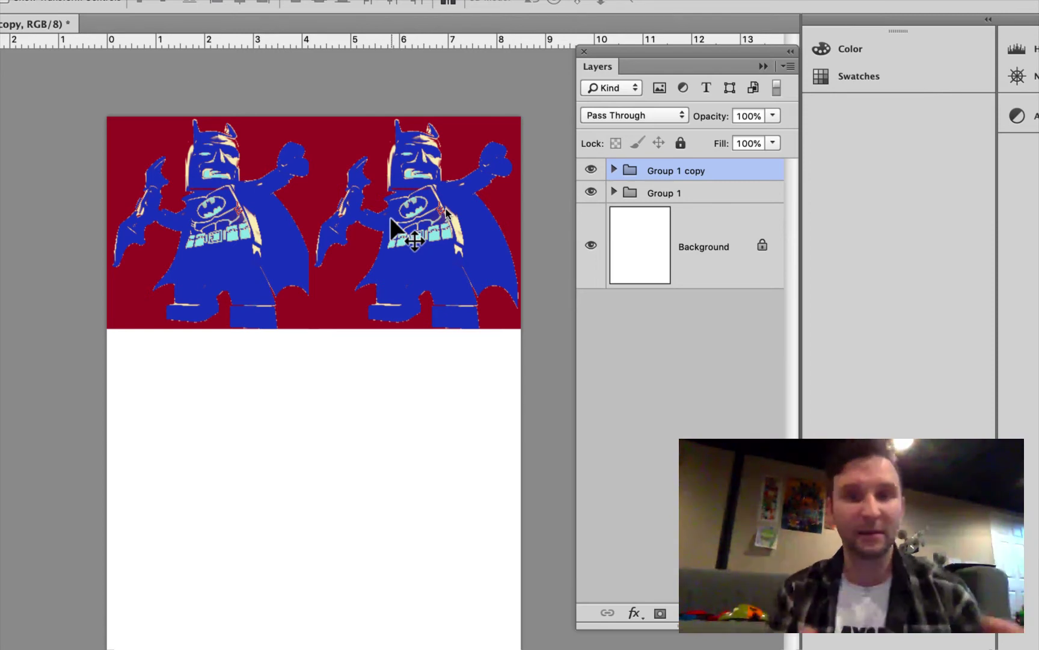
Step: Colorize the shadows layer of Group 1 copy with a Hue/Saturation adjustment at hue 346
left_click(613, 171)
left_click(668, 221)
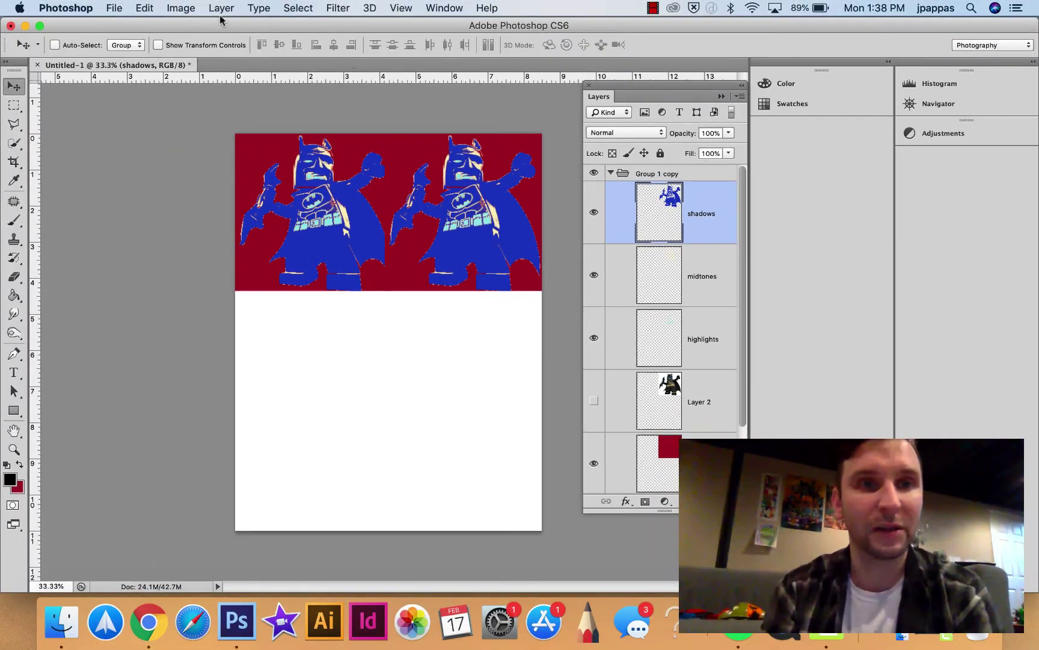
left_click(182, 9)
mouse_move(199, 52)
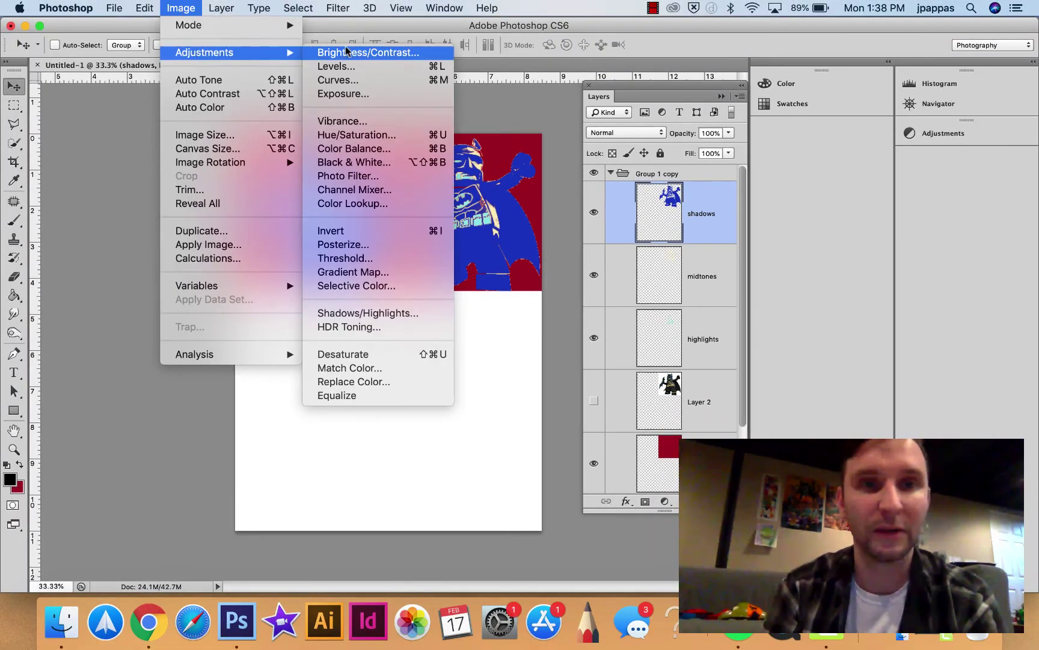
left_click(359, 136)
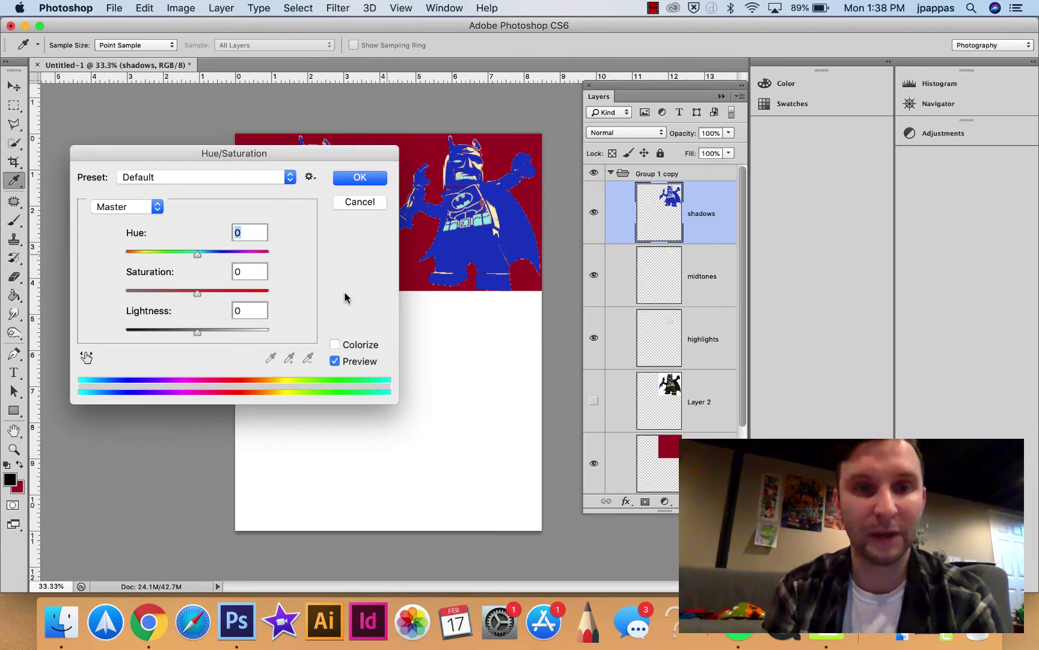
left_click(335, 345)
left_click_drag(129, 260, 263, 259)
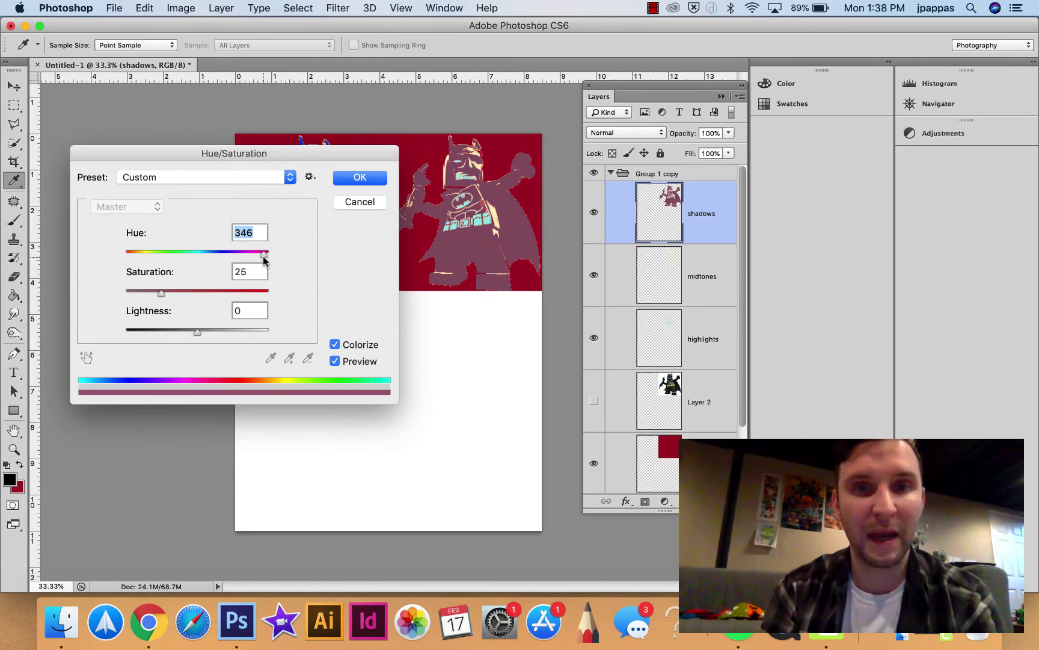
left_click(381, 175)
Step: Colorize Layer 1, the background square of Group 1 copy, using Hue/Saturation with hue 256, saturation 75 and lightness +23
left_click(703, 446)
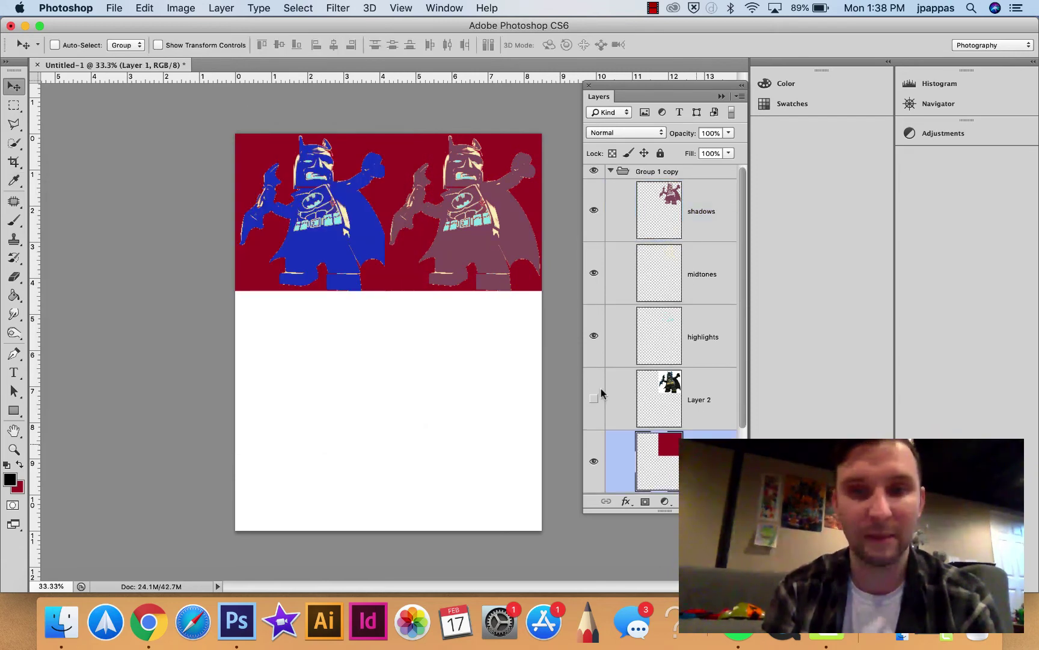
left_click(181, 7)
mouse_move(208, 53)
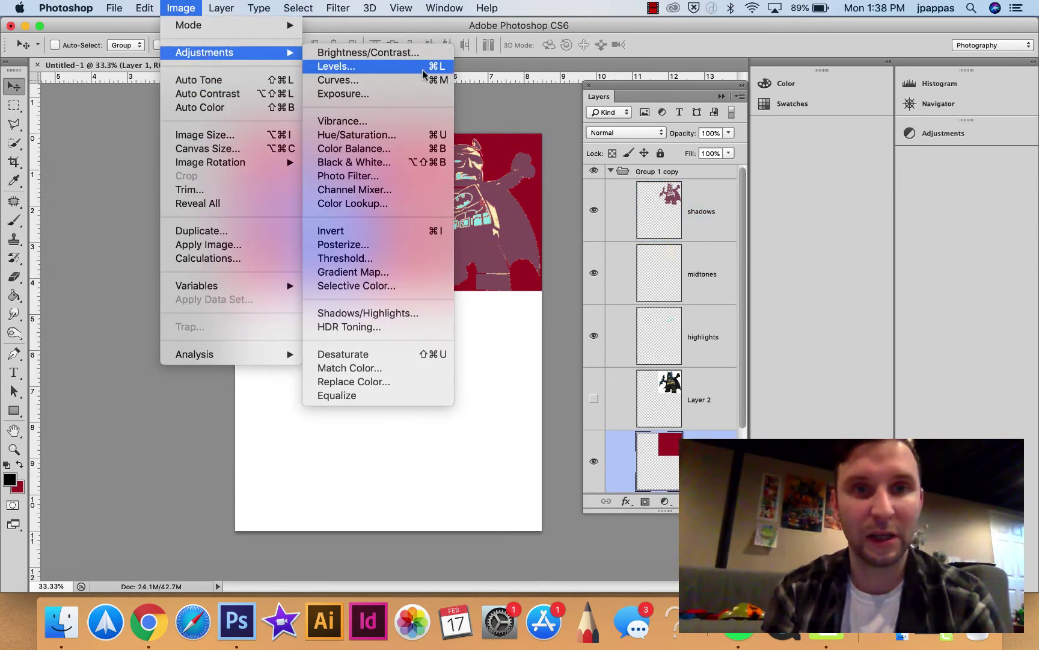
left_click(401, 139)
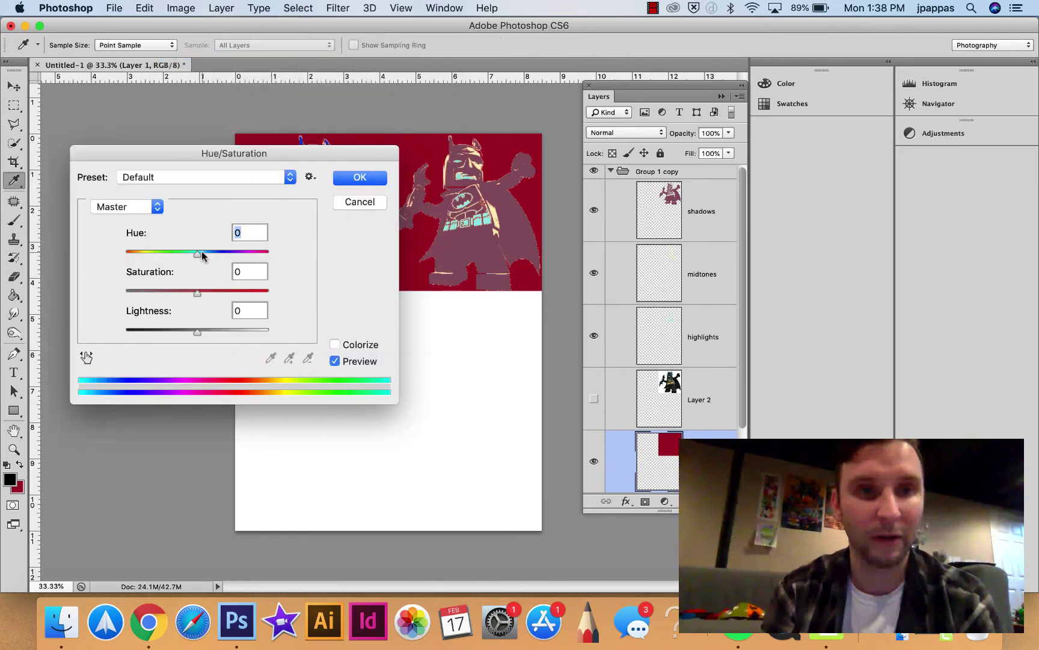
left_click(336, 344)
left_click_drag(124, 255, 227, 257)
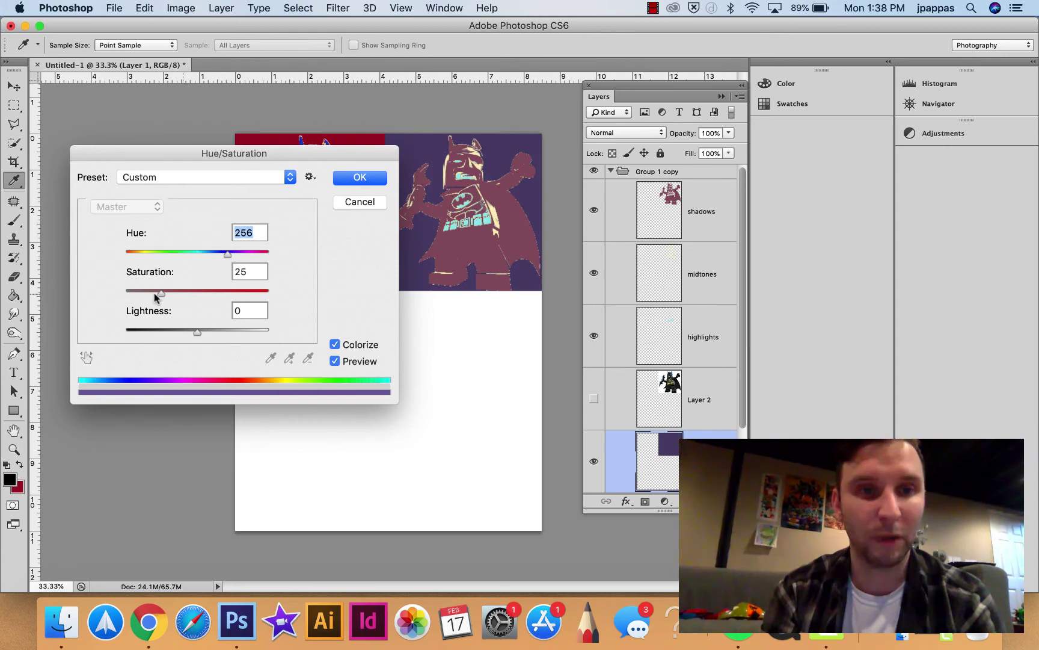
left_click_drag(162, 293, 234, 293)
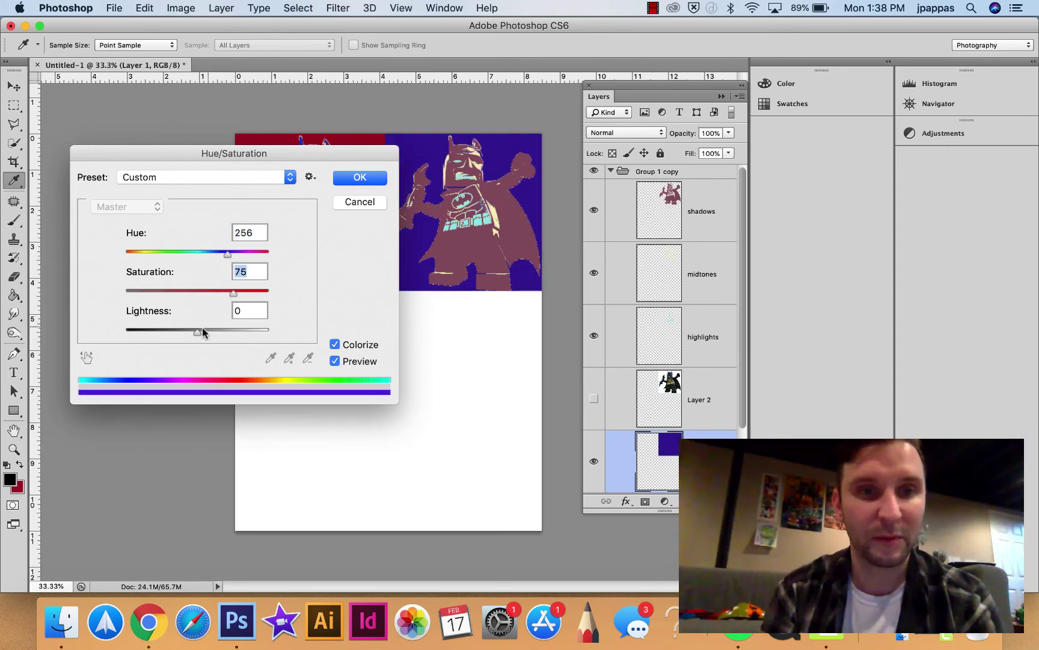
left_click_drag(203, 332, 217, 328)
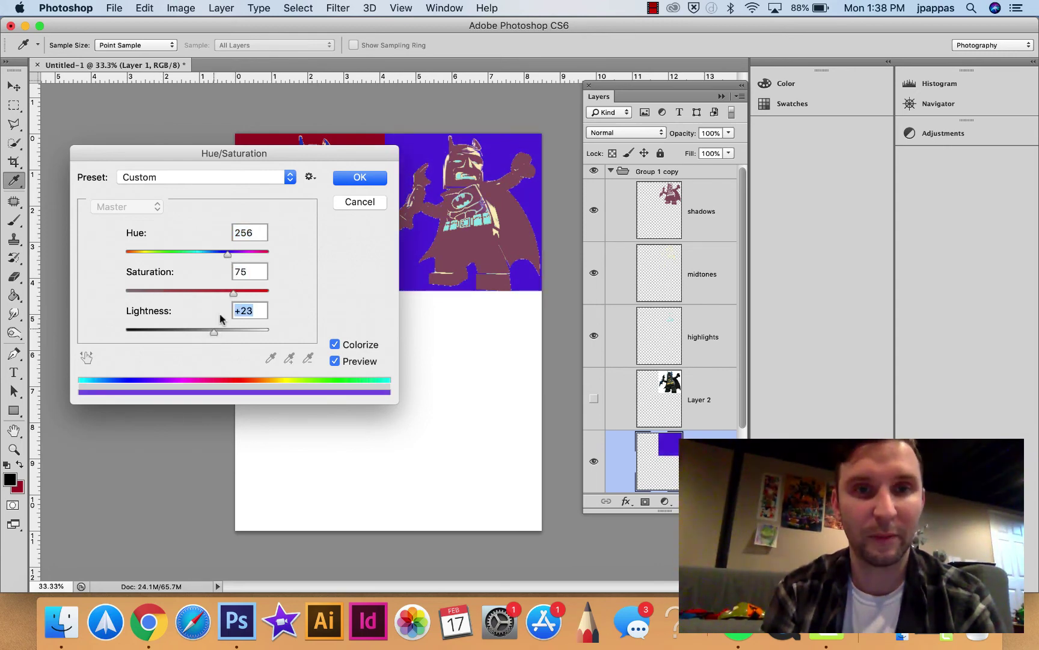
left_click(359, 178)
Step: Colorize the highlights layer of Group 1 copy using Hue/Saturation with hue 58, saturation 94 and lightness +72
left_click(664, 340)
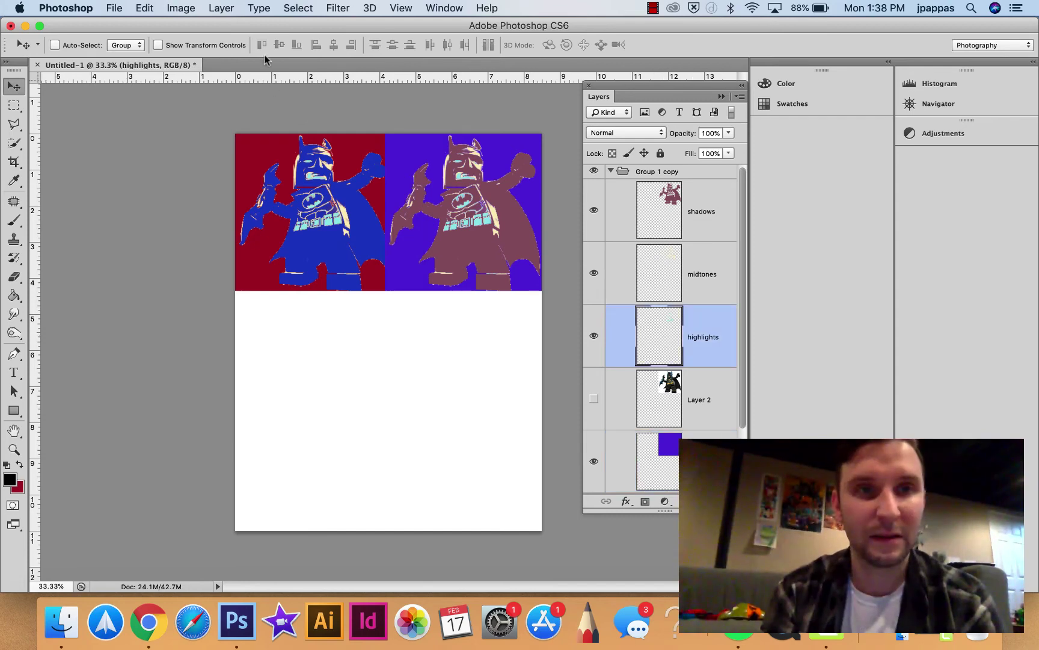
left_click(180, 8)
mouse_move(199, 53)
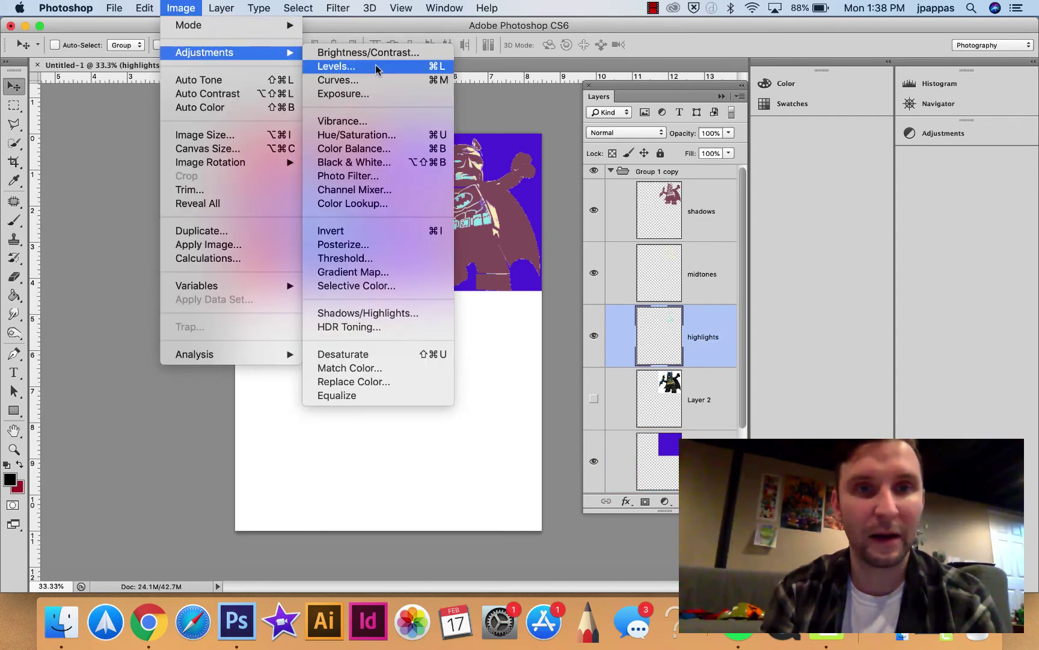
left_click(371, 135)
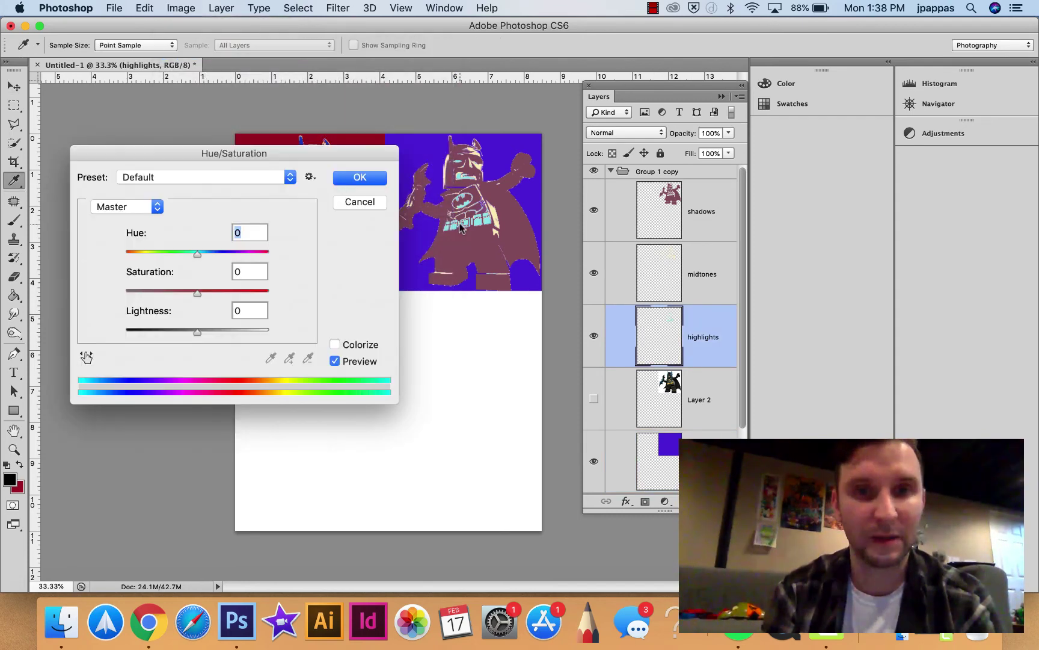
left_click(335, 345)
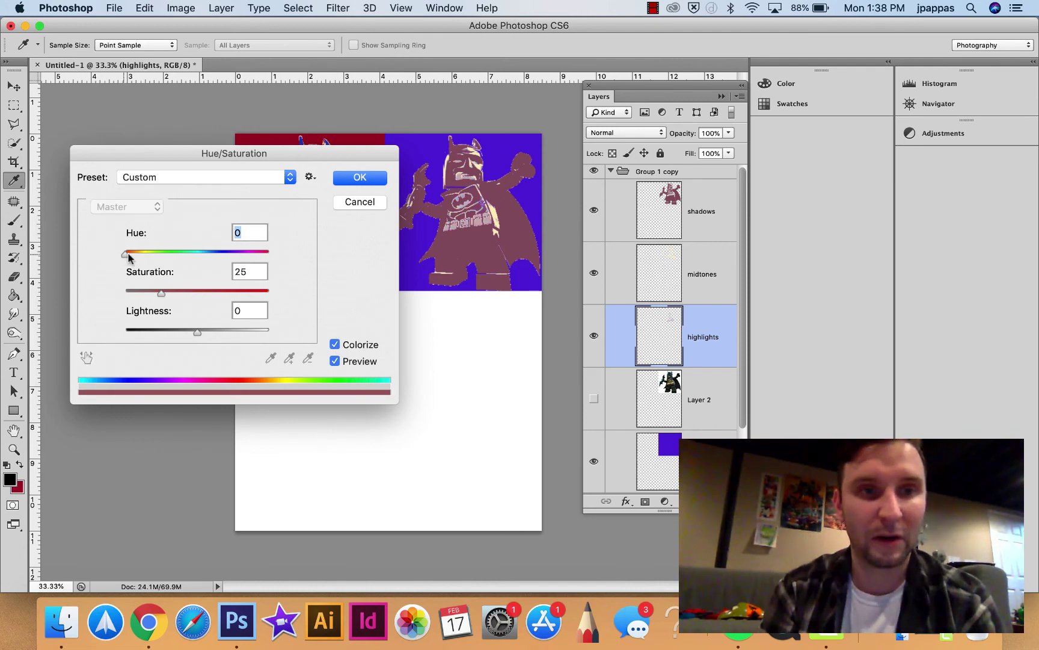
left_click_drag(130, 255, 227, 265)
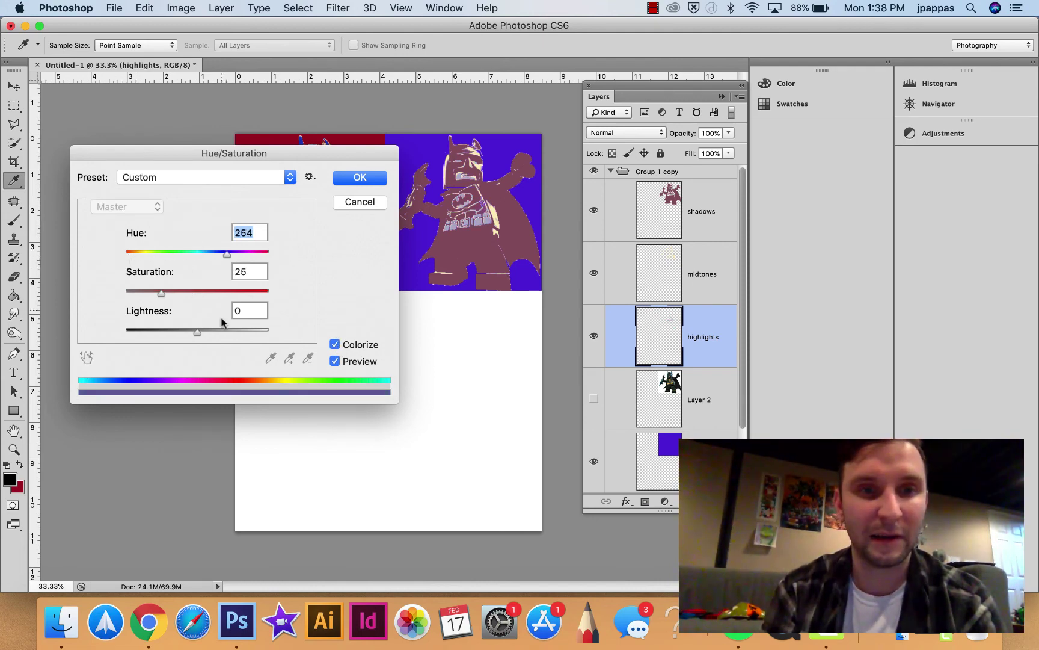
left_click_drag(161, 294, 260, 295)
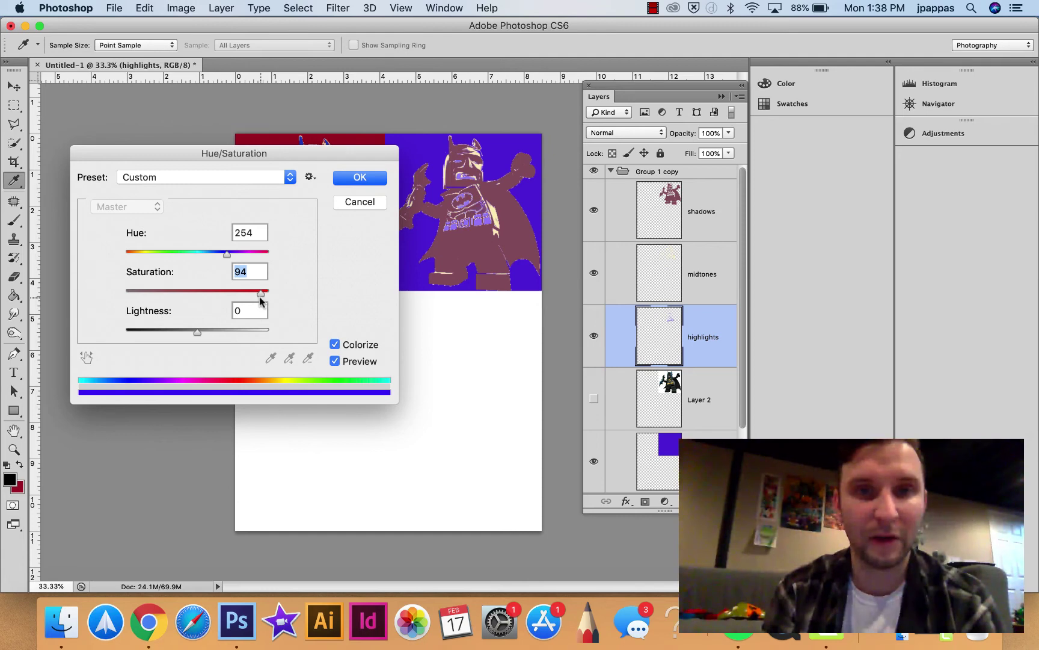
left_click_drag(195, 336, 249, 329)
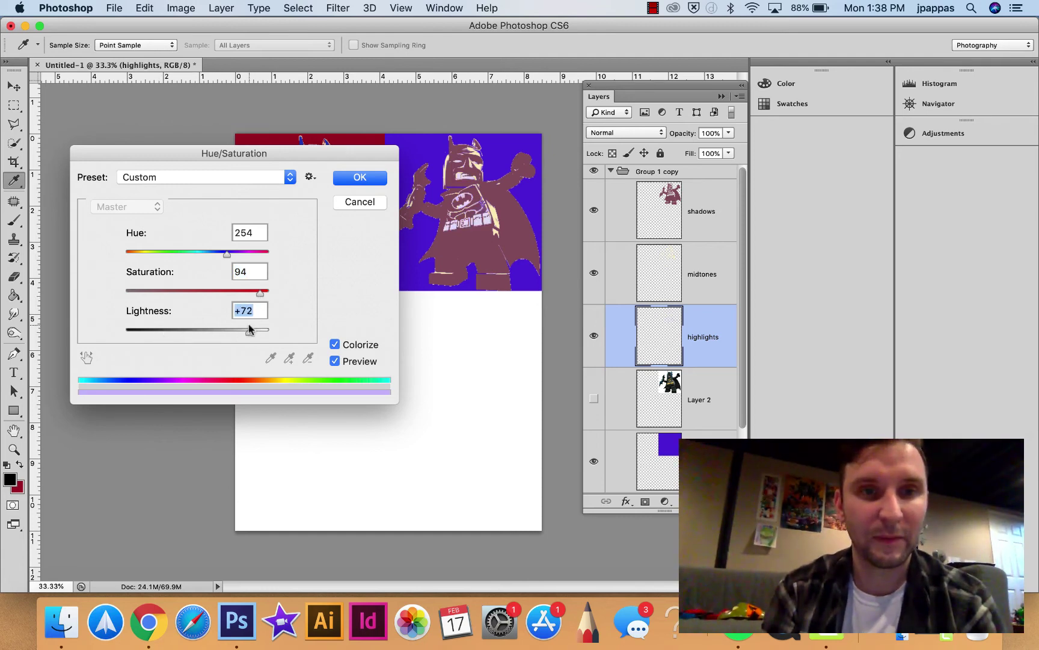
left_click_drag(231, 255, 159, 252)
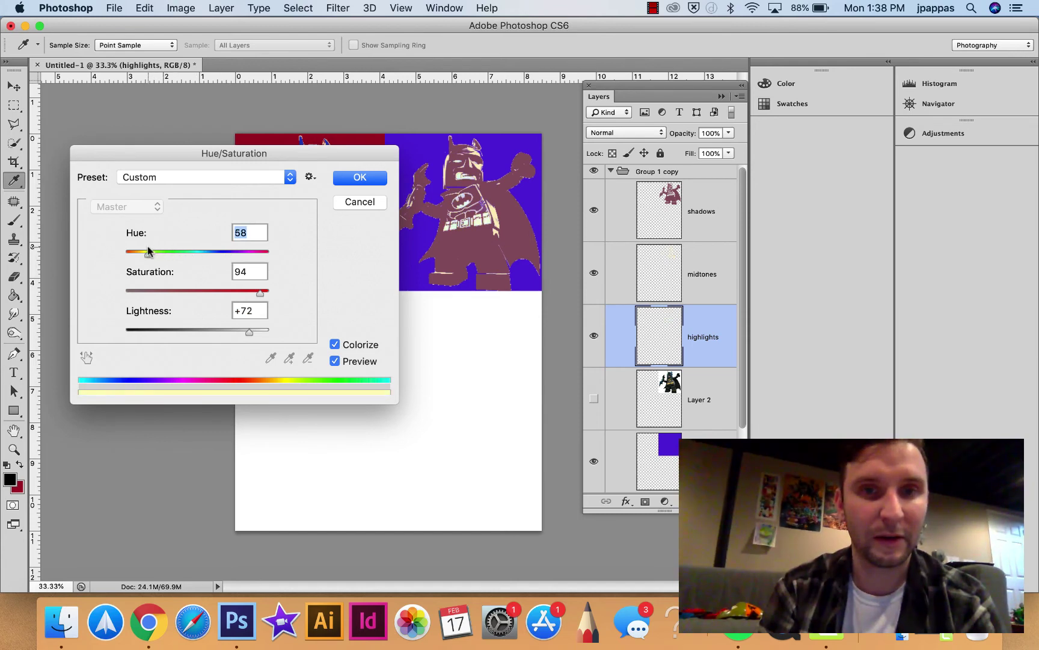
left_click(359, 177)
key("v")
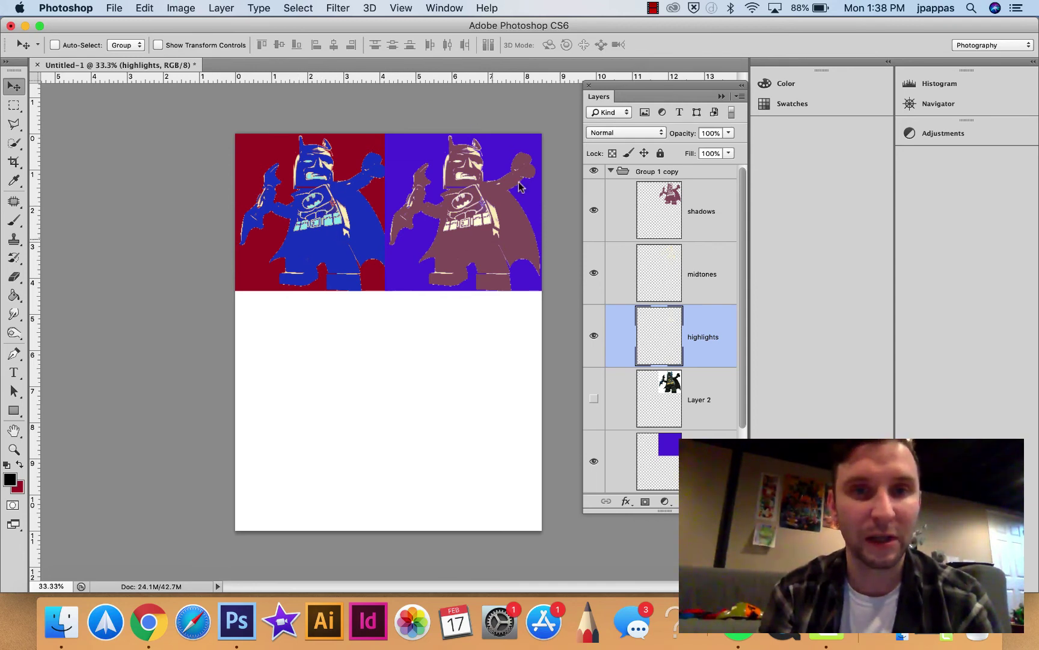
Step: Duplicate Group 1 copy as Group 1 copy 2 and place the duplicate directly below the red Batman square at the page's left edge
left_click(611, 172)
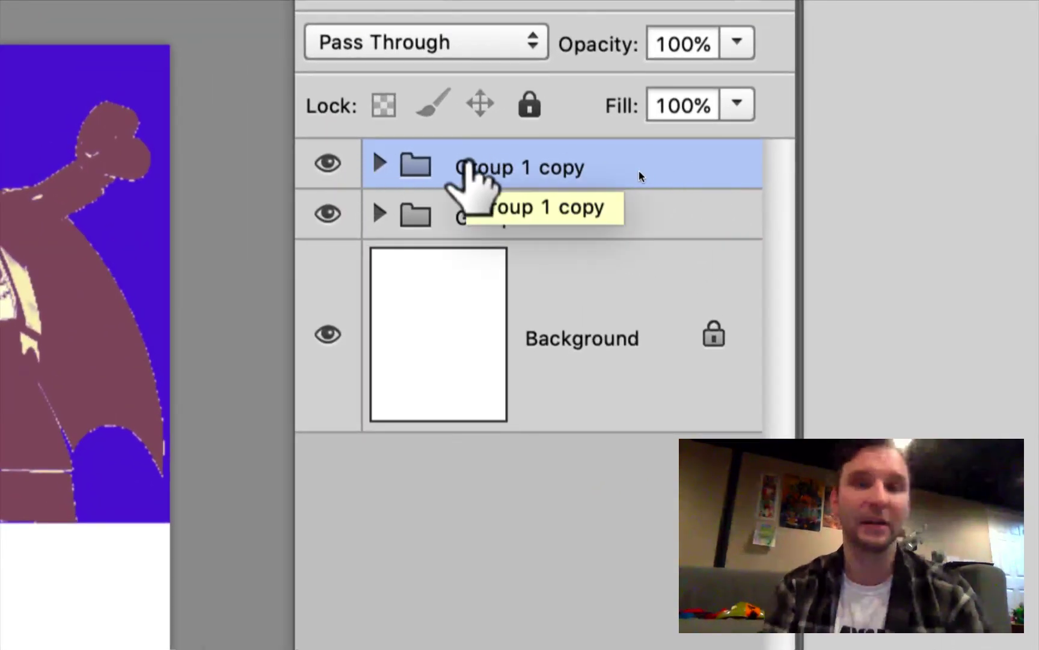
right_click(685, 171)
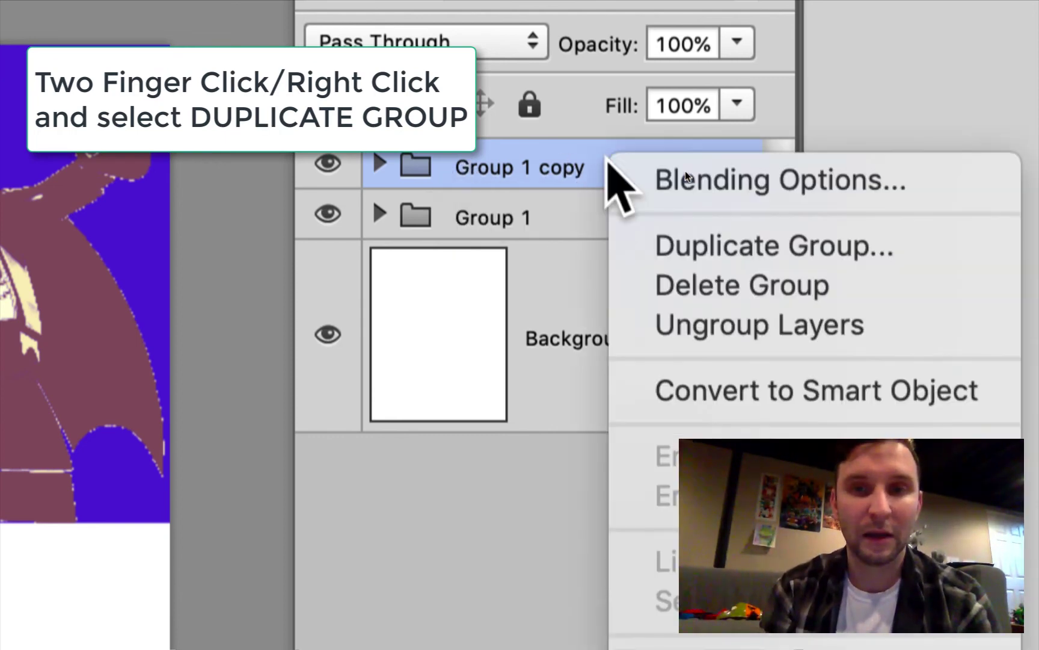
left_click(674, 243)
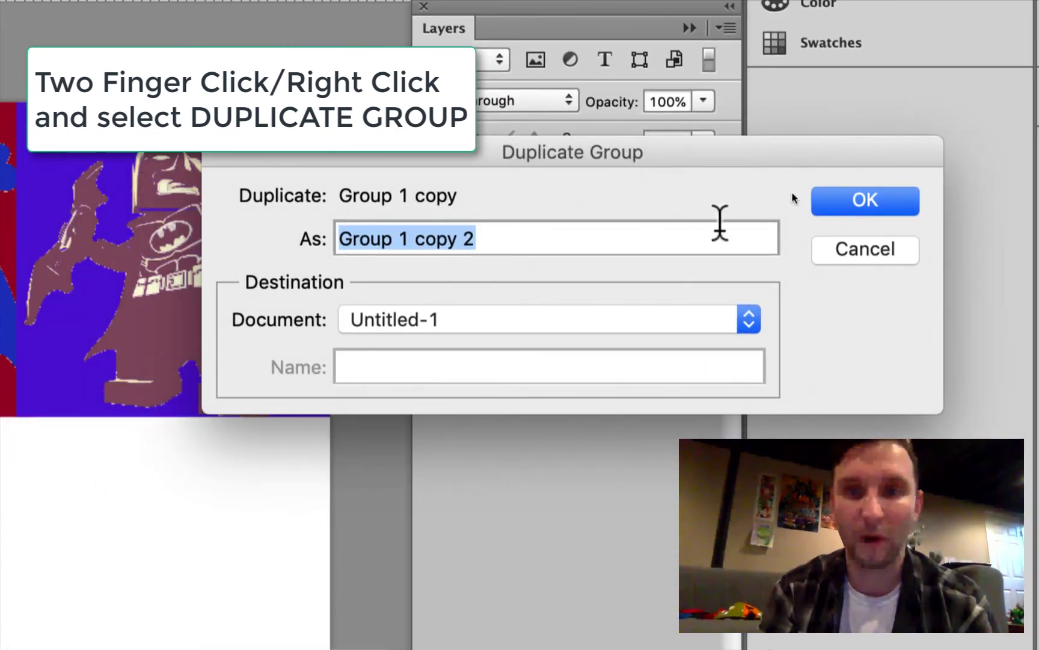
left_click(867, 201)
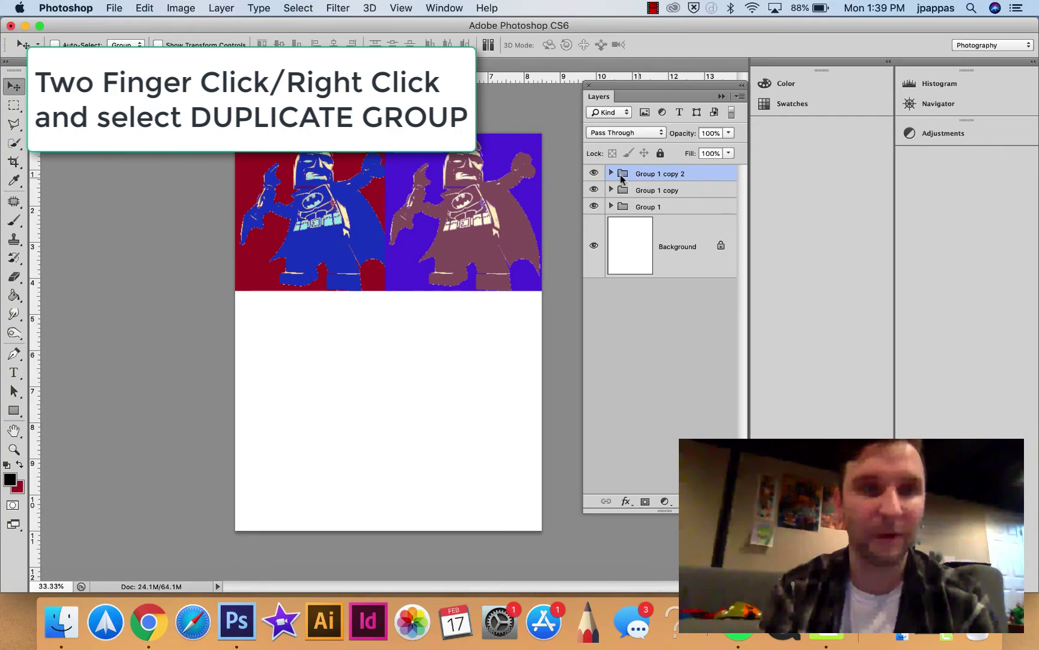
left_click_drag(457, 204, 320, 339)
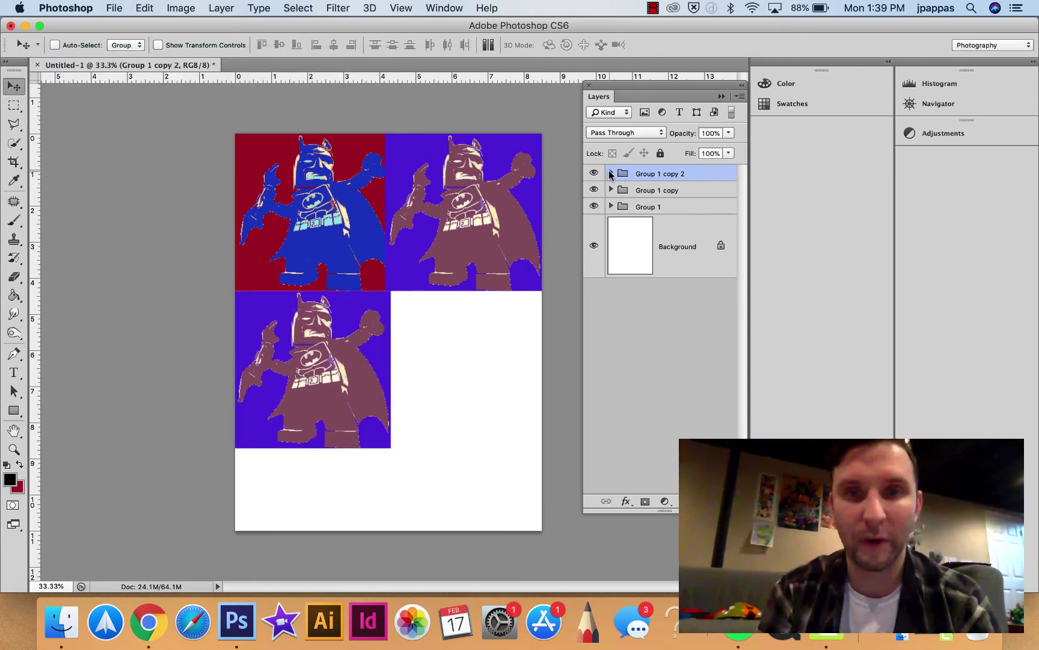
Step: Colorize Layer 1, the background square of Group 1 copy 2, using Hue/Saturation with hue 99 and saturation 80, keeping the artwork unobstructed
left_click(611, 174)
left_click(660, 229)
left_click(660, 465)
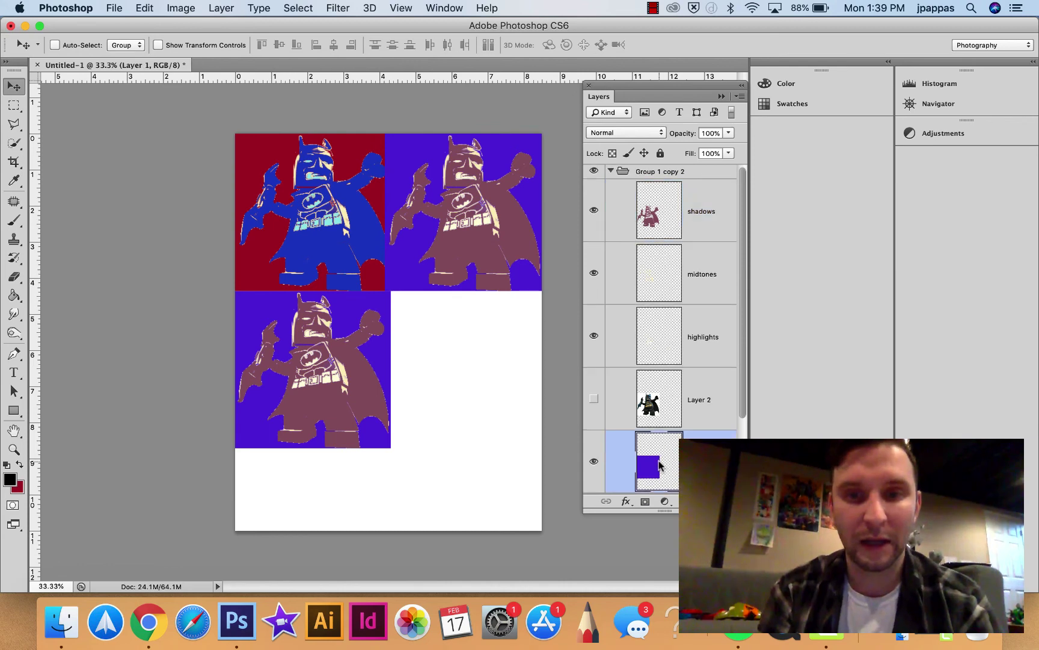
left_click(181, 7)
mouse_move(204, 52)
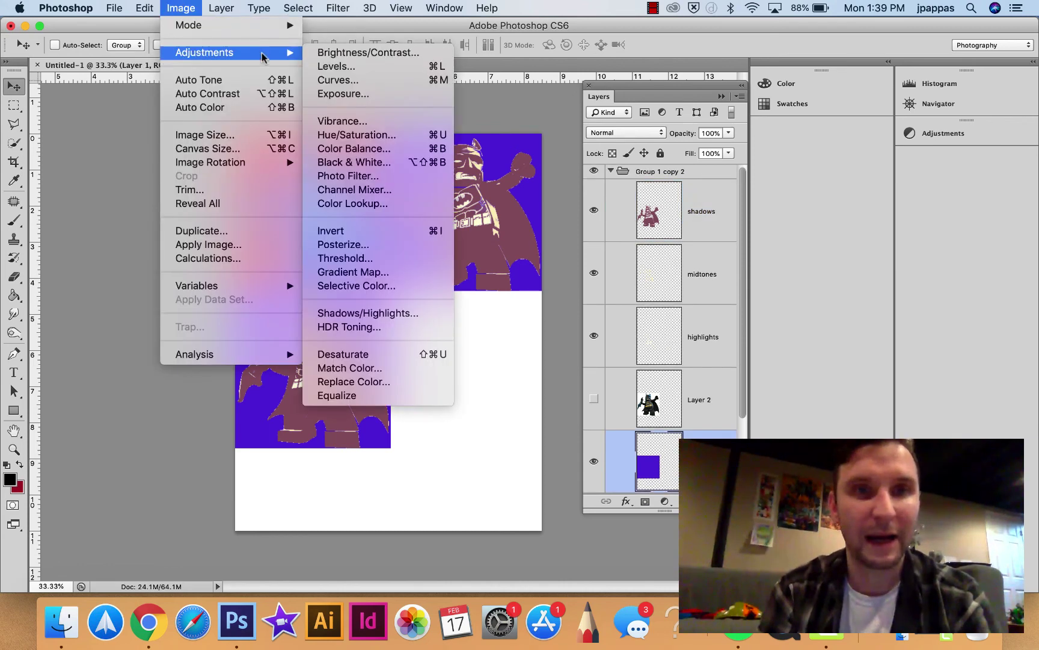
left_click(347, 137)
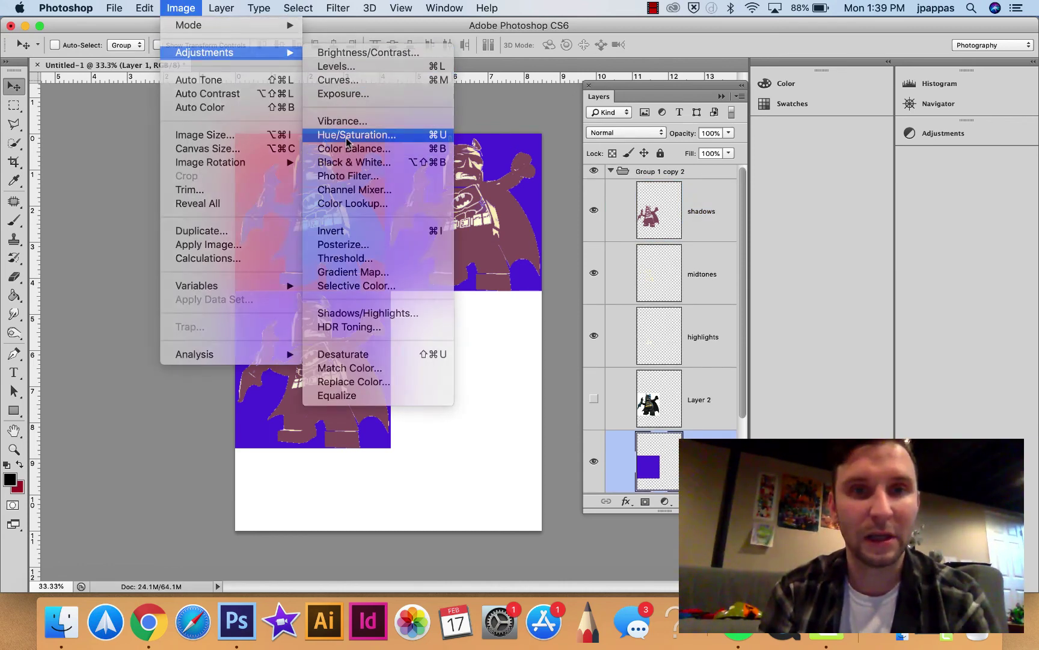
left_click_drag(172, 253, 168, 253)
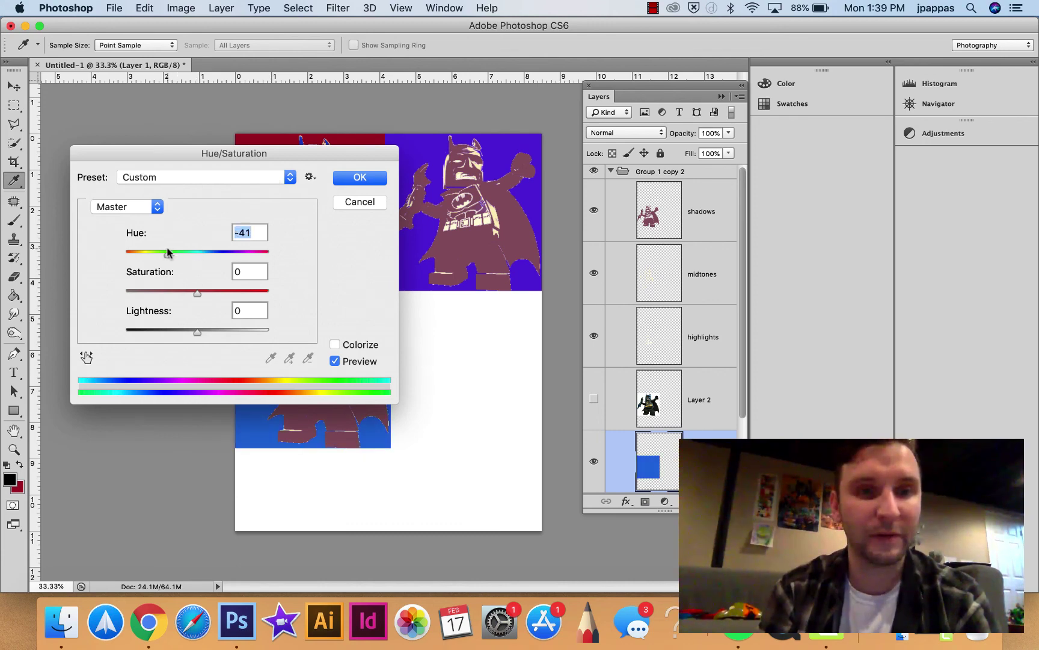
left_click(335, 344)
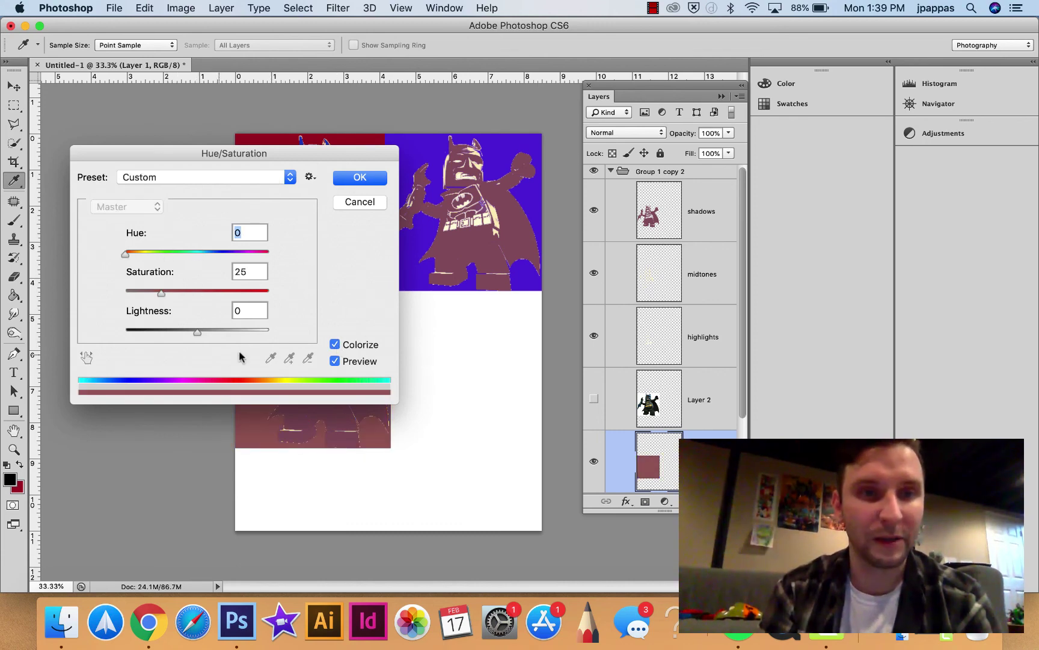
left_click(241, 291)
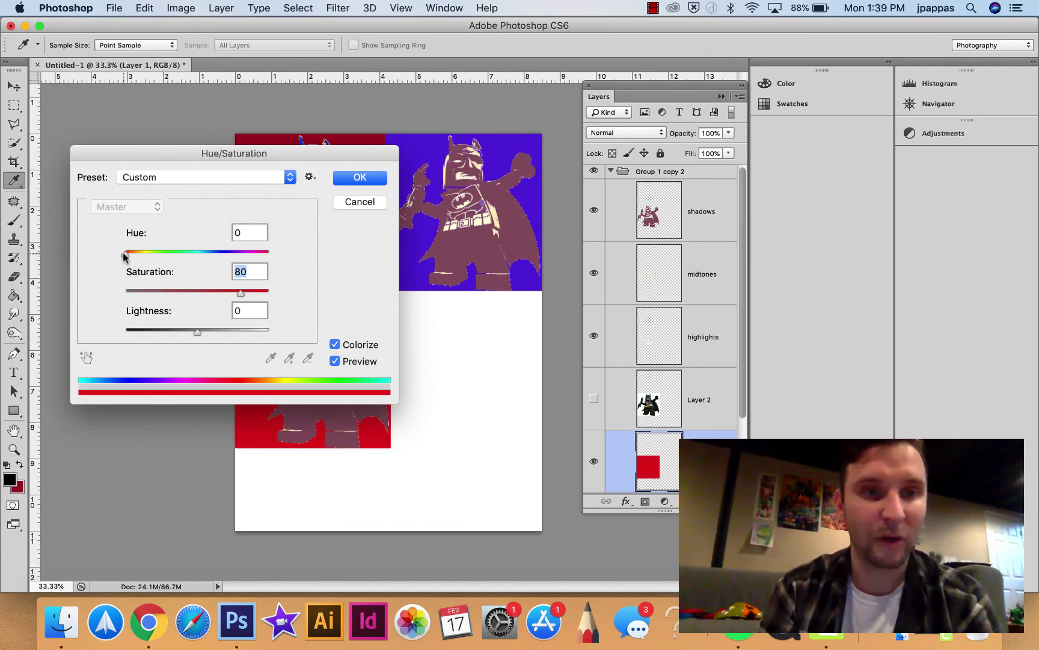
left_click_drag(123, 256, 165, 254)
left_click_drag(236, 155, 851, 166)
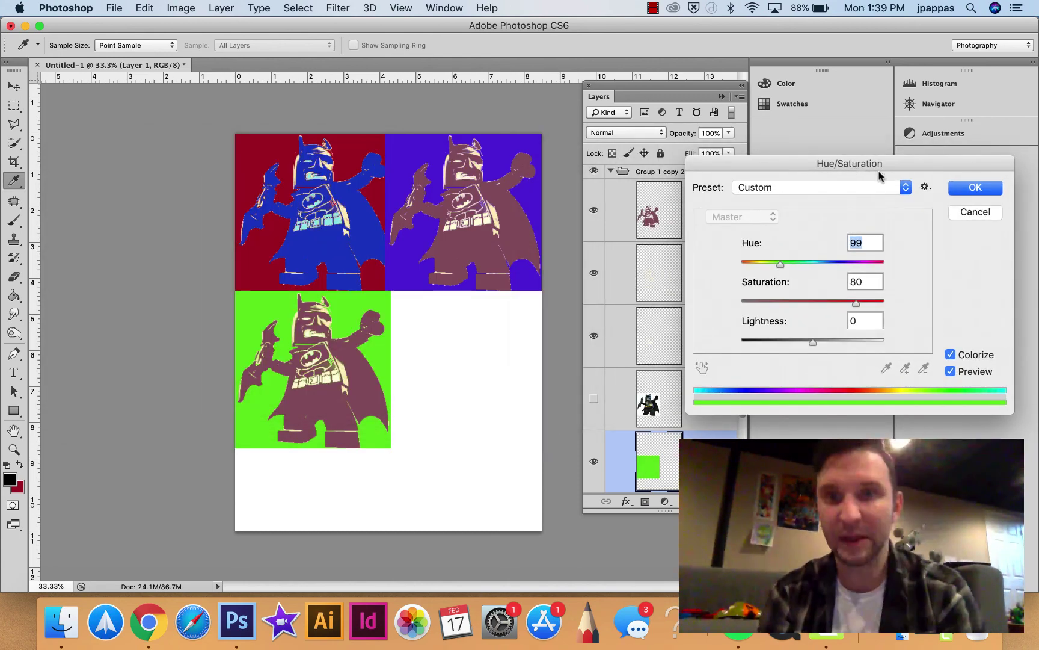